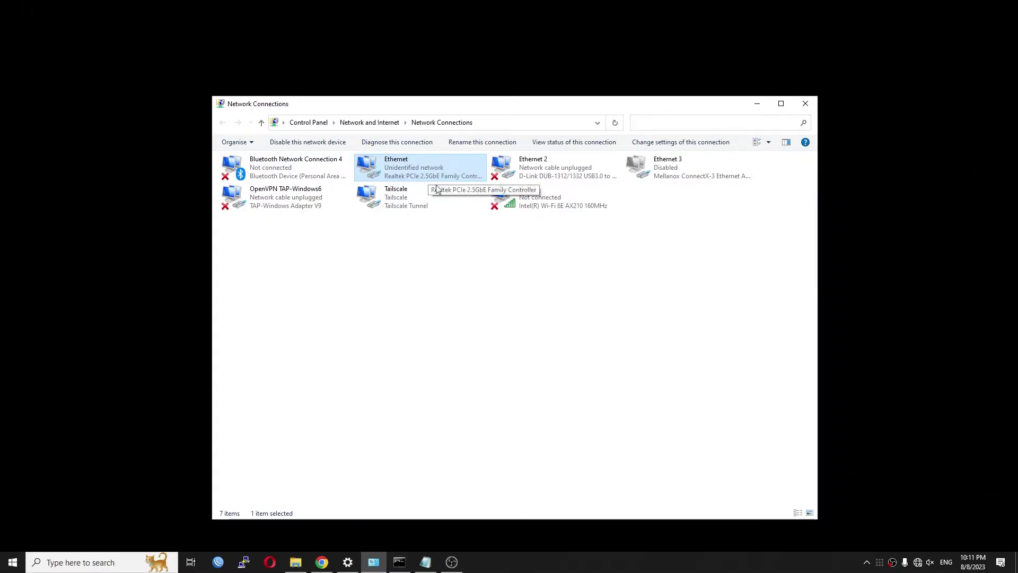
Set the Ethernet adapter's IPv4 to static 192.168.1.5, subnet mask 255.255.255.0, and save
right_click(426, 176)
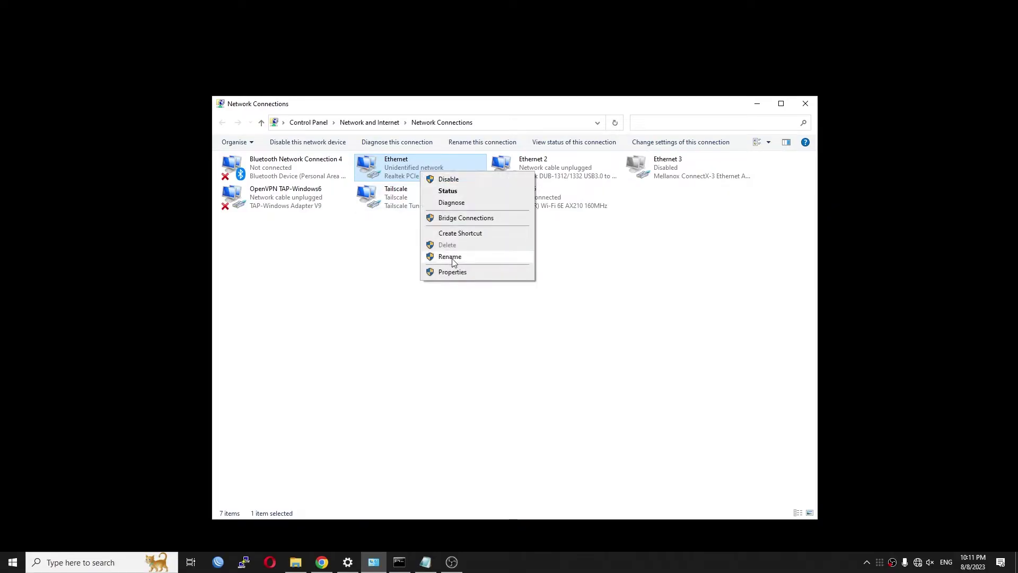
click(459, 272)
drag(328, 151, 413, 147)
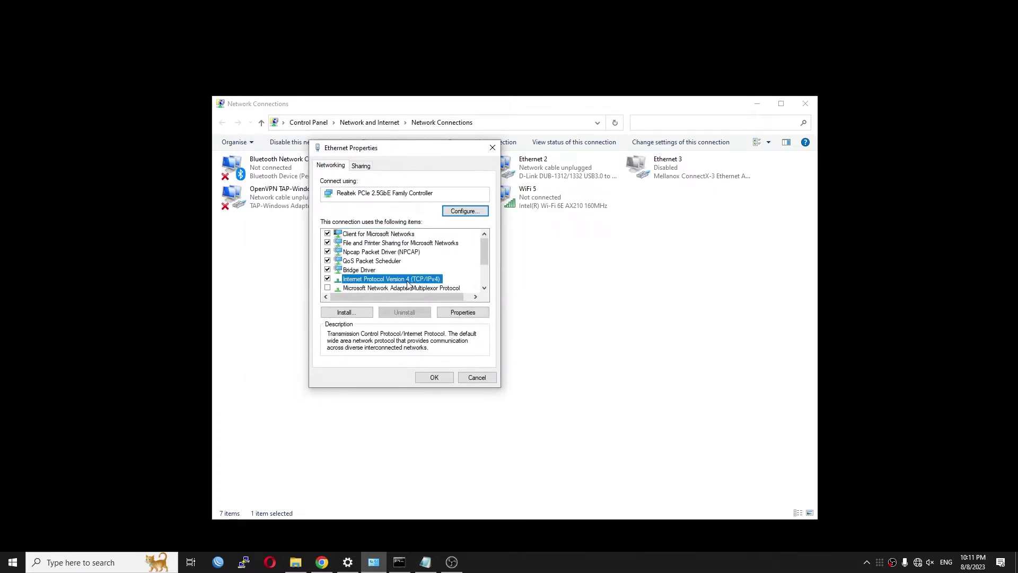
double_click(407, 281)
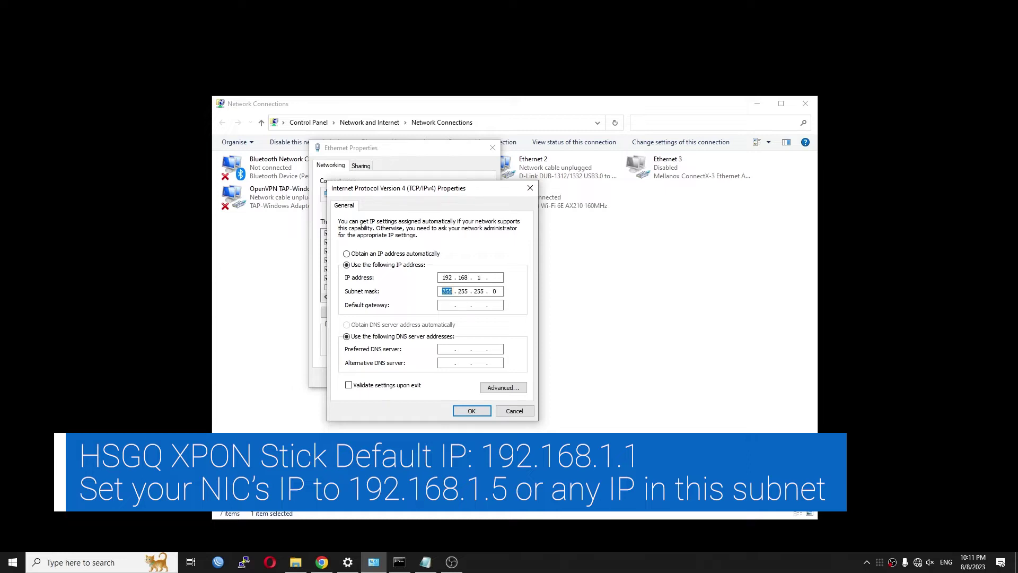
click(466, 411)
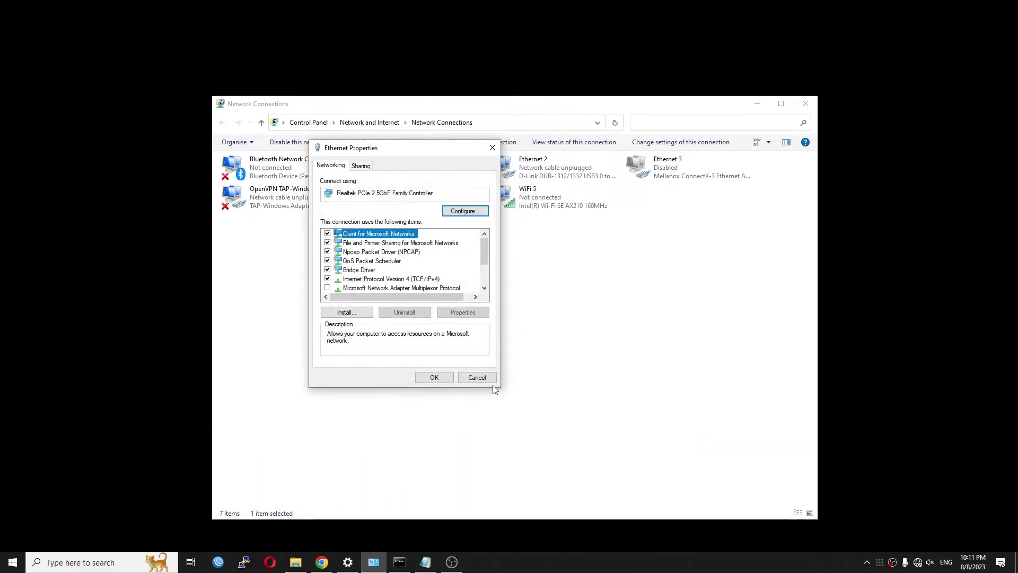
click(435, 378)
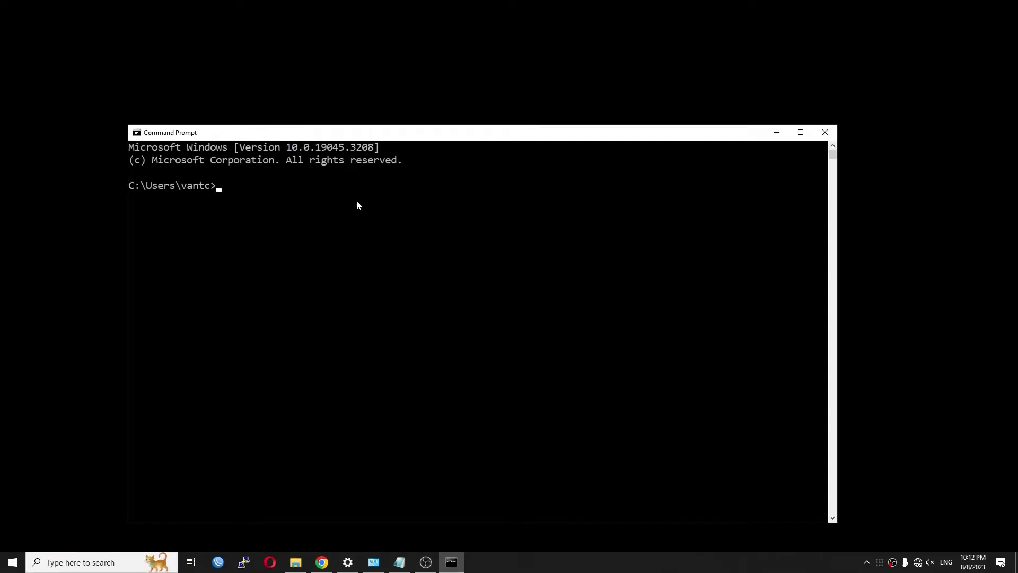
Ping 192.168.1.1 from Command Prompt, confirming 2 of 2 replies with 0% loss
text(ping )
text(192.168.1.1)
key(Return)
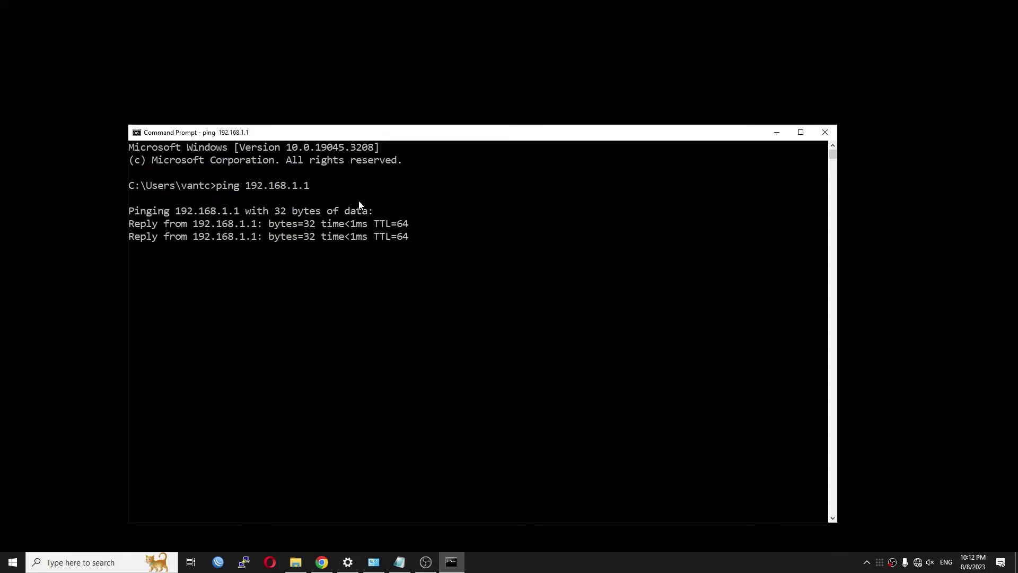
click(772, 135)
Load 192.168.1.1 in a Firefox private window and zoom the page in
click(12, 566)
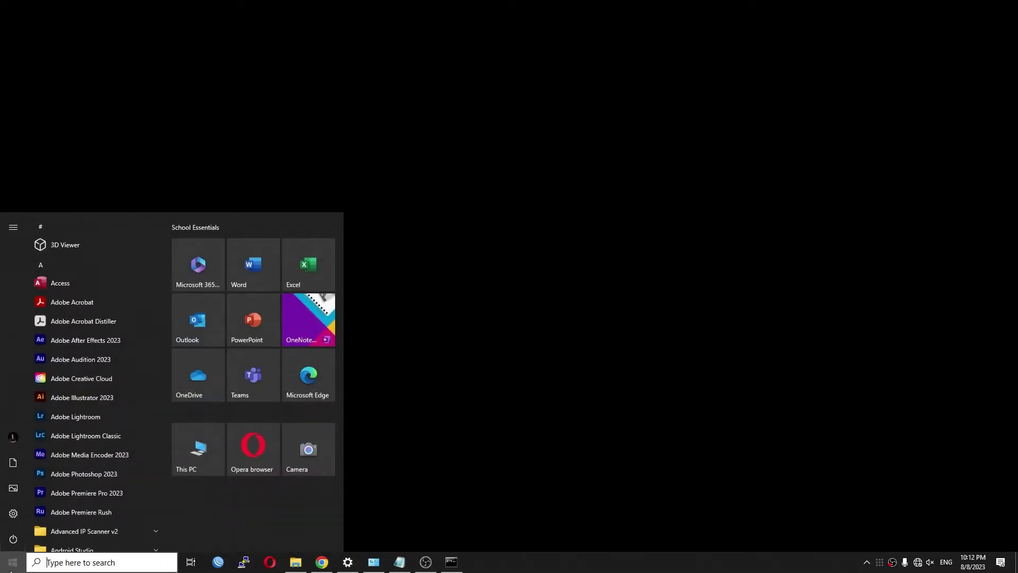
text(firefox)
key(Return)
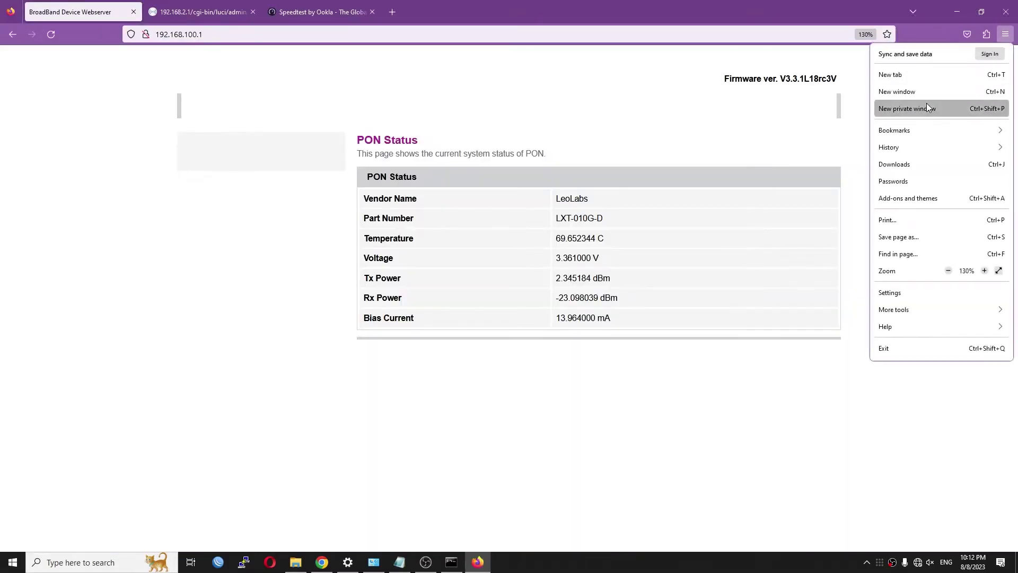
click(927, 108)
text(192.168.1.1)
key(Return)
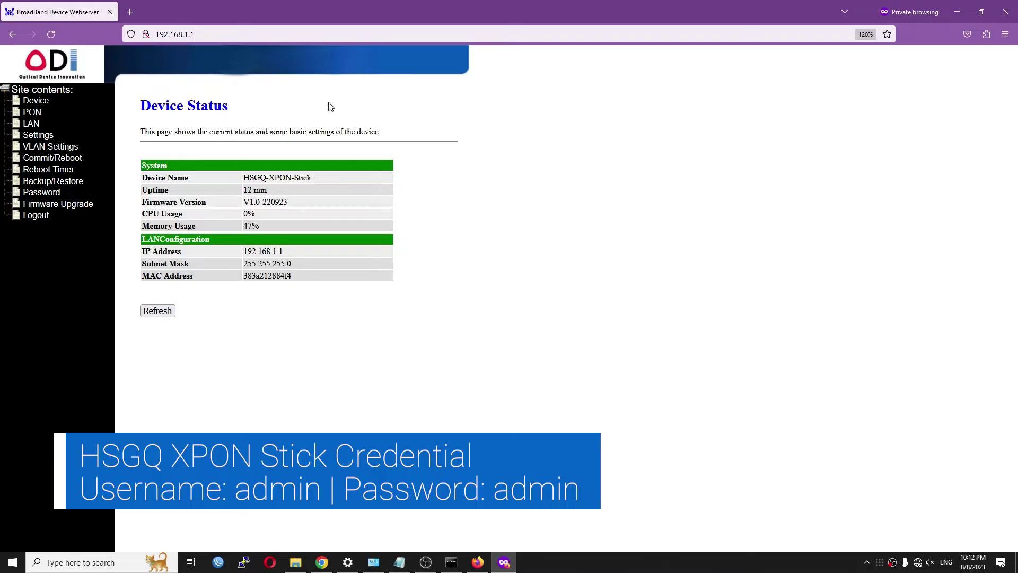
key(ctrl+plus)
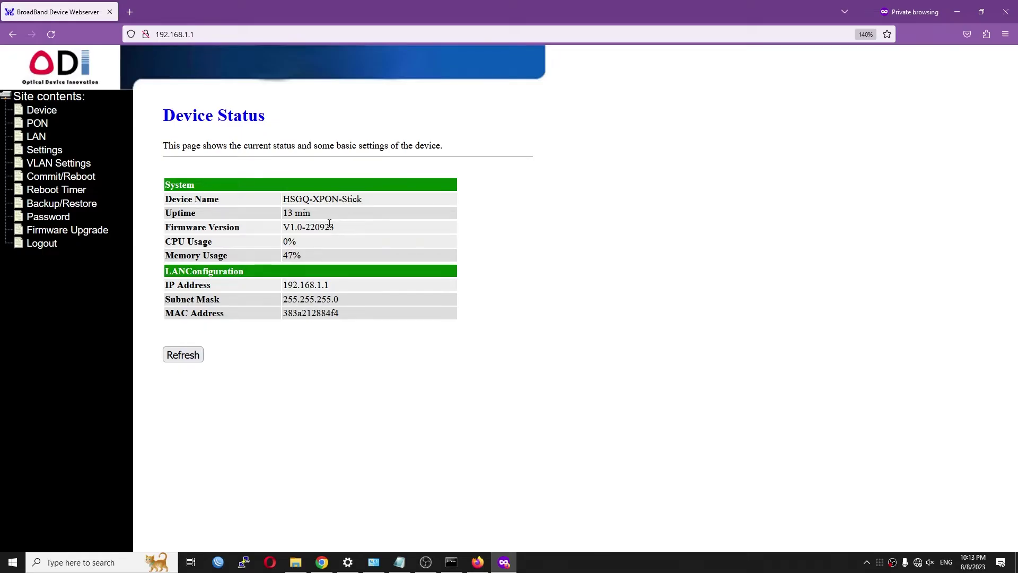
Highlight firmware V1.0-220923, the CPU and memory usage, and IP 192.168.1.1
drag(334, 227, 281, 234)
double_click(293, 241)
double_click(294, 255)
click(340, 253)
drag(340, 284, 281, 287)
On the PON status page, highlight temperature, Tx power and Rx power -20.809219 dBm
click(38, 124)
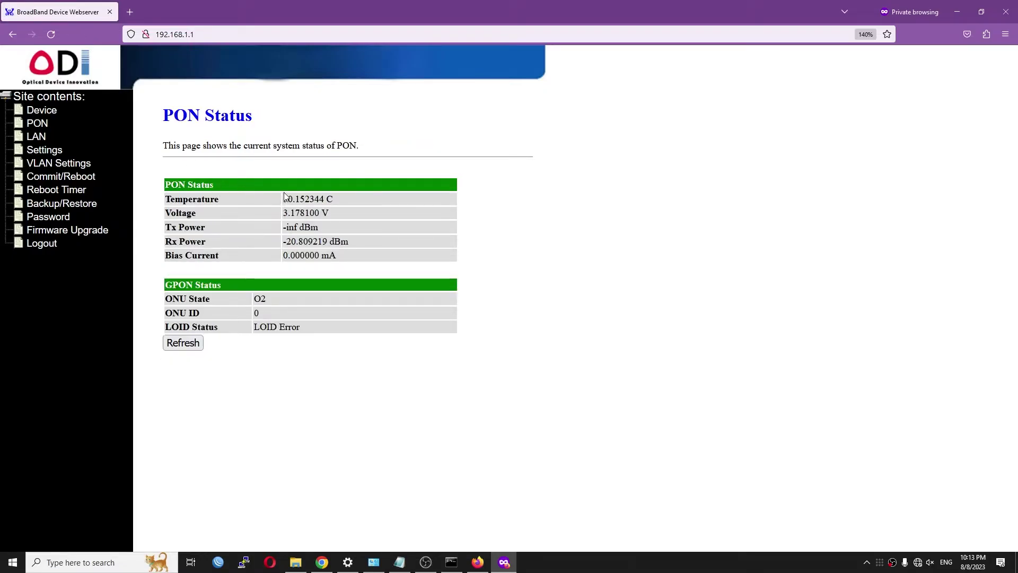
drag(346, 199, 284, 200)
mouse_move(345, 213)
mouse_down()
mouse_move(283, 215)
mouse_move(277, 231)
mouse_up()
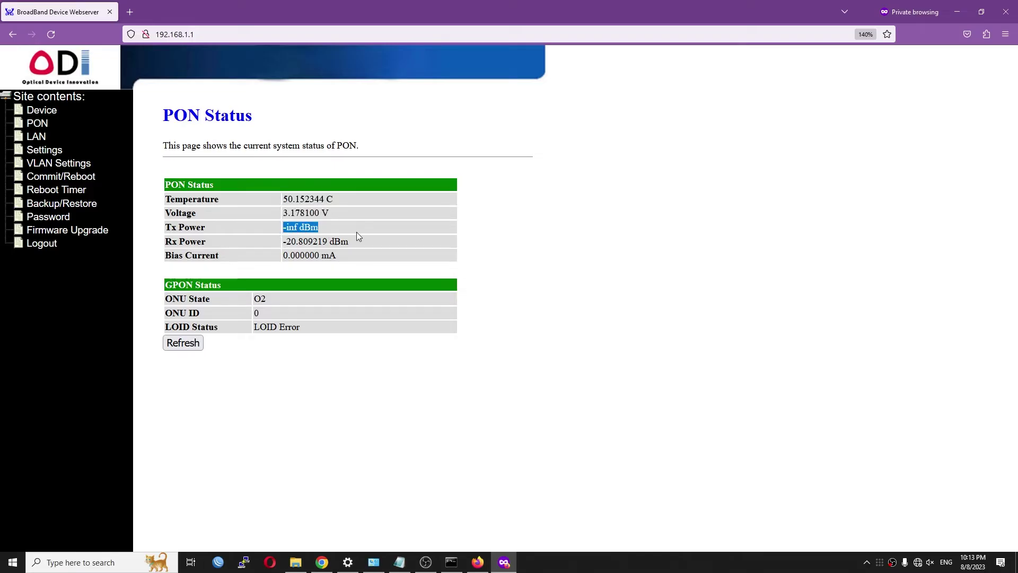
drag(360, 242, 283, 242)
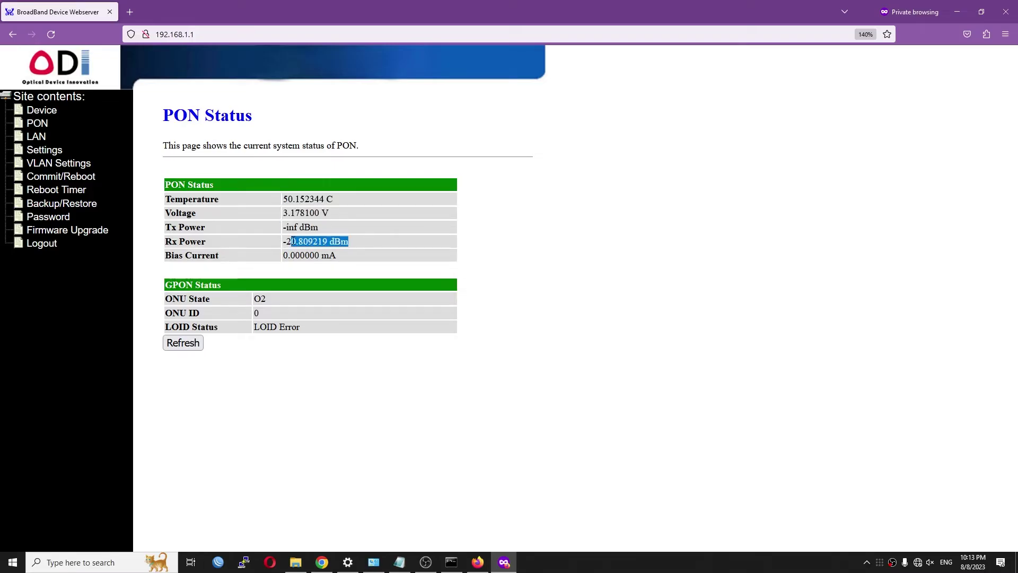
click(412, 243)
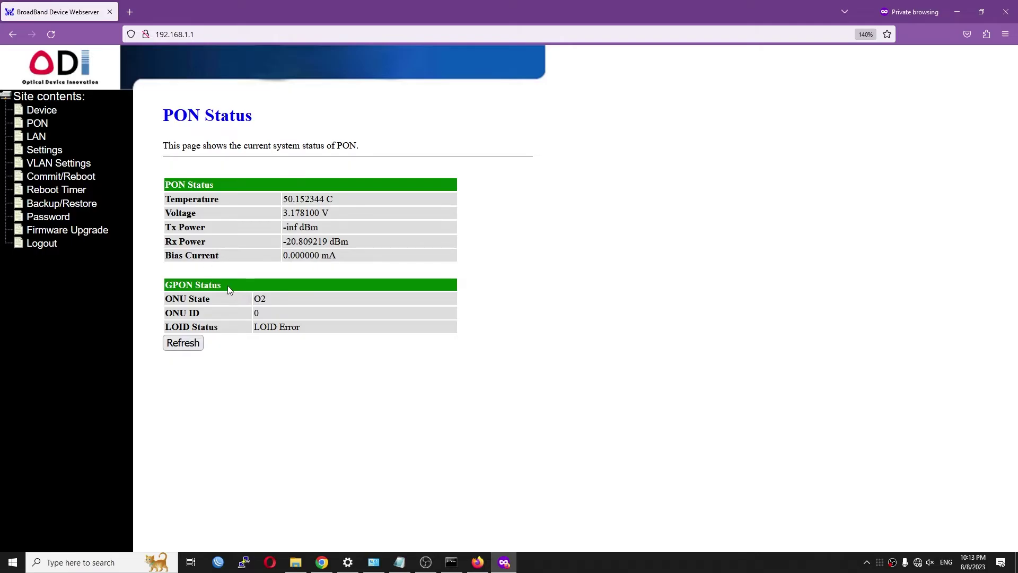
Highlight the ONU state O2 and the LOID Error status
drag(271, 299, 253, 298)
drag(301, 328, 253, 328)
click(322, 329)
Go to the Settings page and keep the PLOAM format as ASCII
click(42, 138)
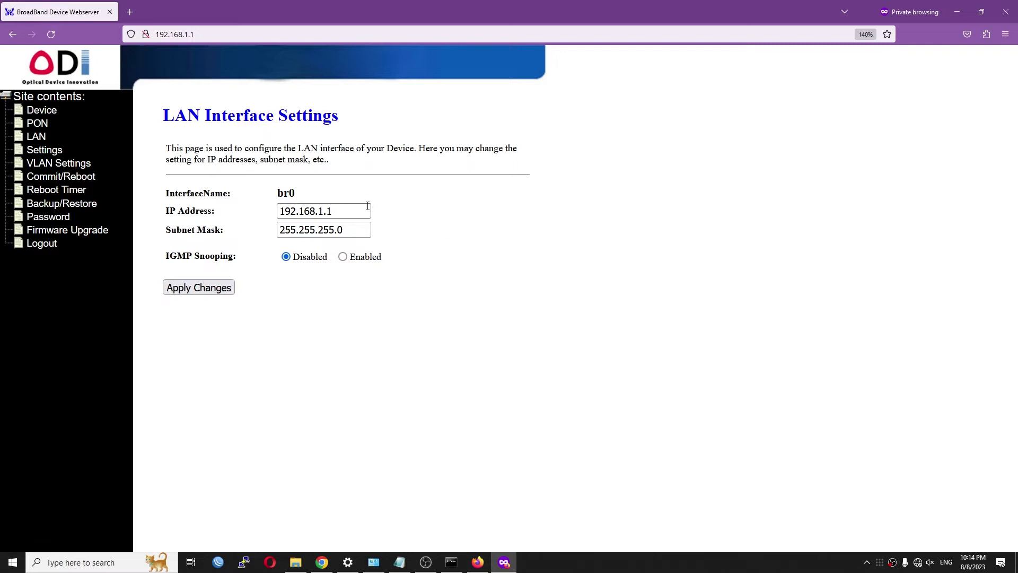
click(56, 153)
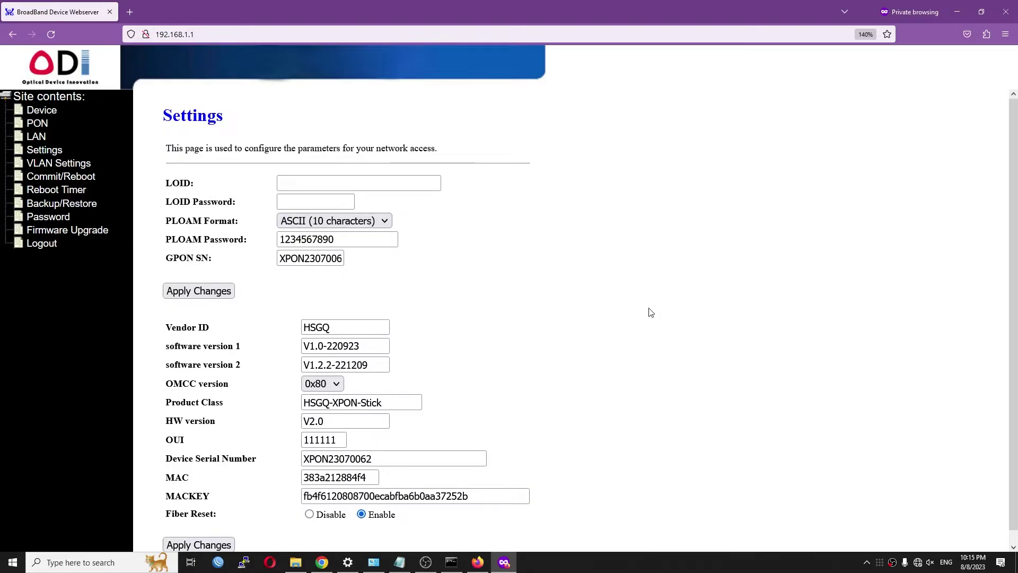
click(381, 226)
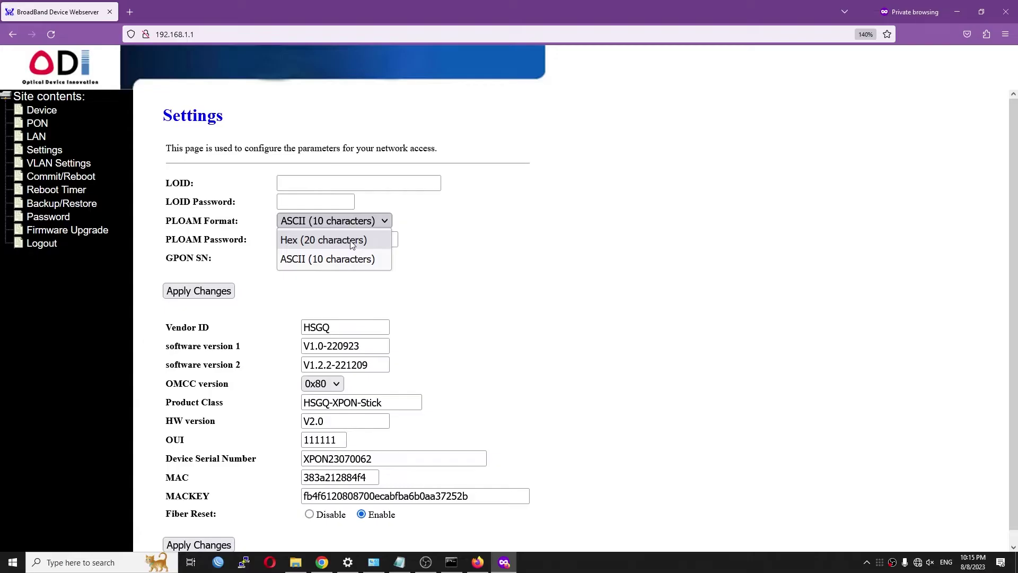
click(340, 258)
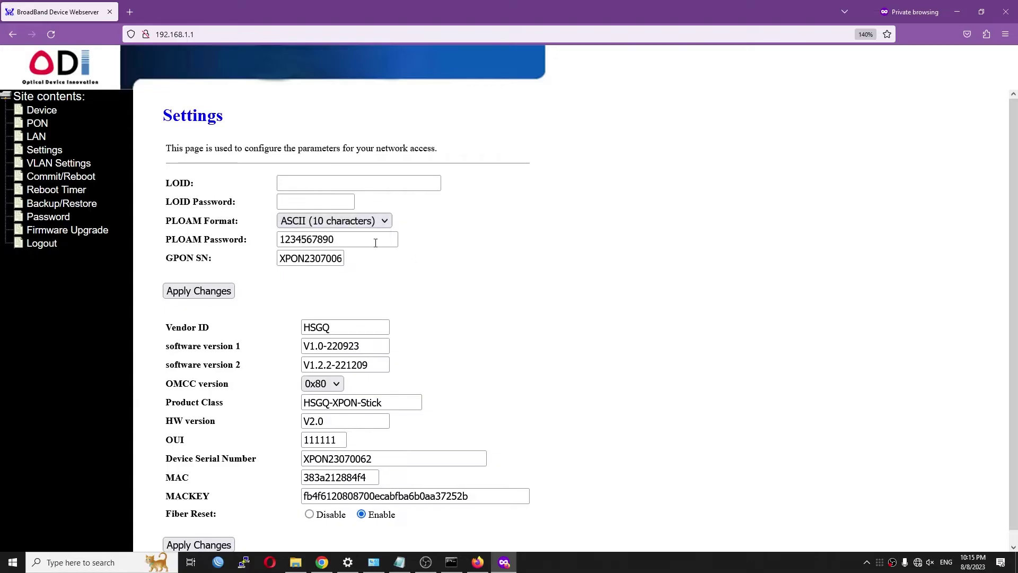
click(353, 241)
drag(352, 241, 271, 240)
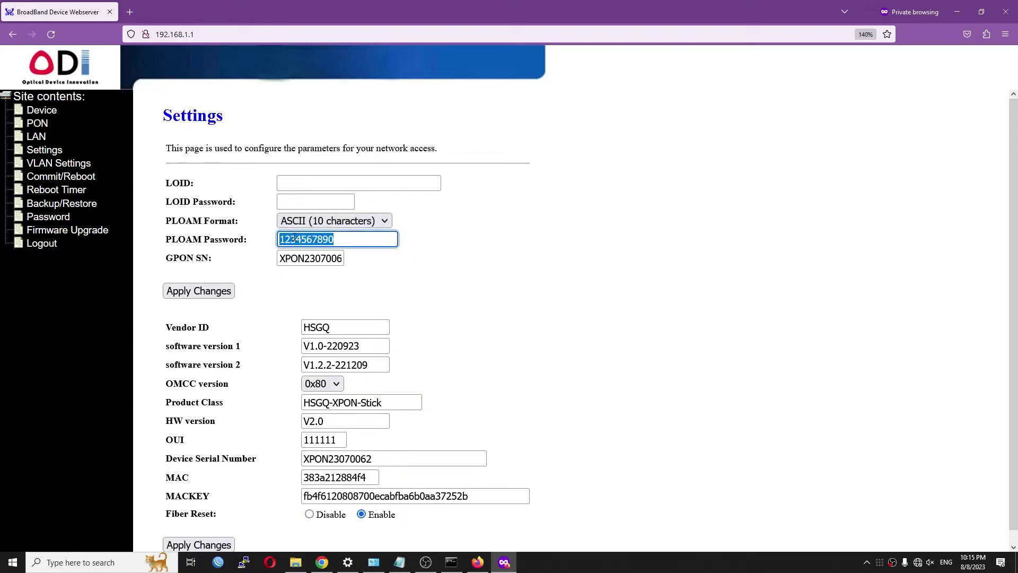
click(484, 267)
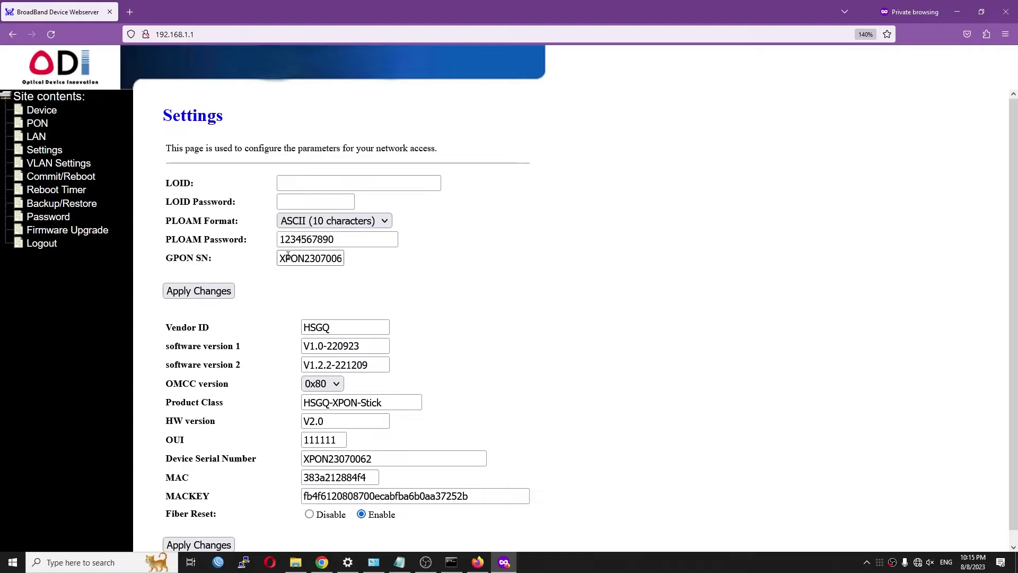
drag(279, 258, 353, 260)
click(458, 278)
scroll(459, 278, down, 1)
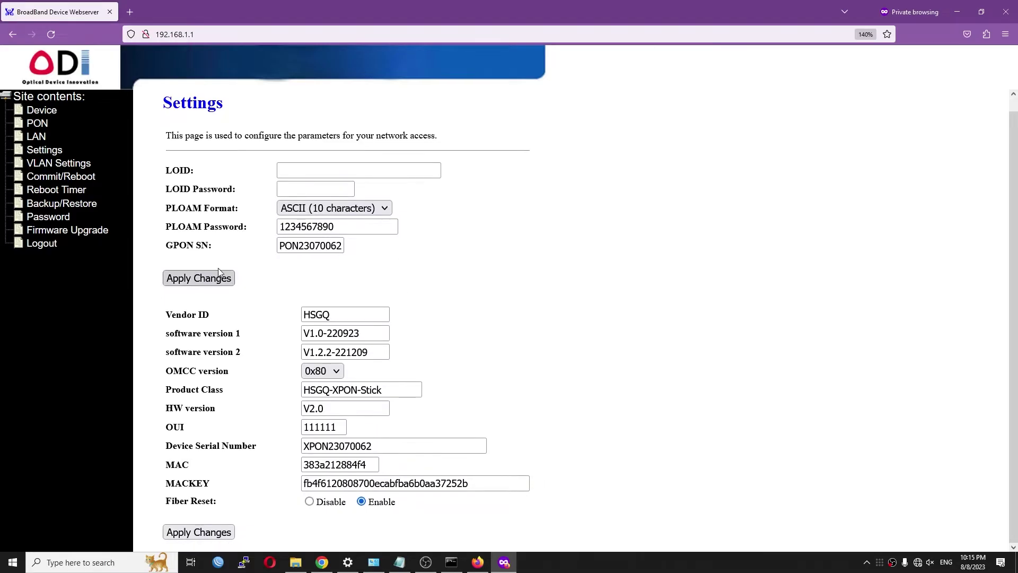
click(233, 283)
drag(163, 166, 229, 247)
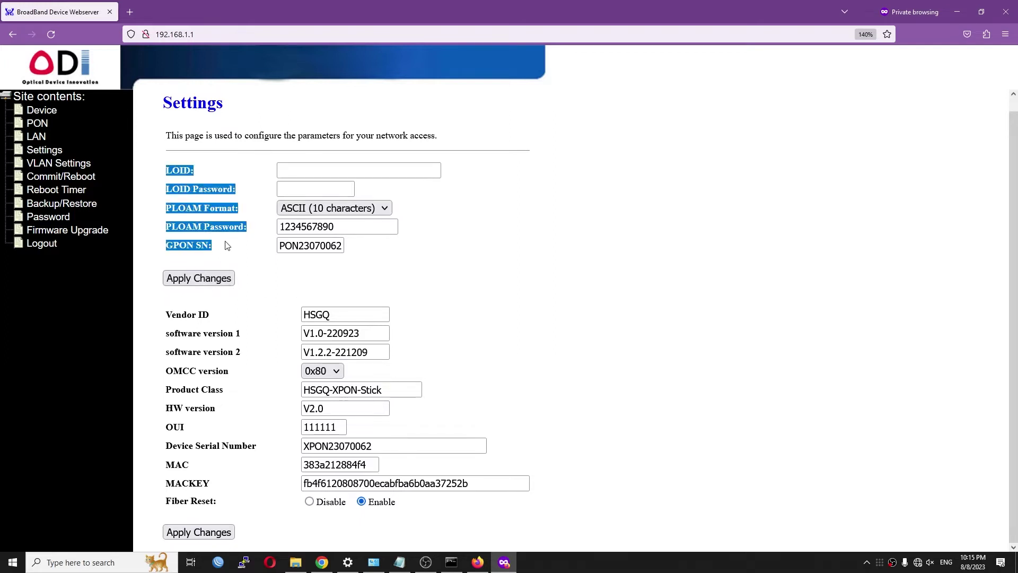
click(229, 247)
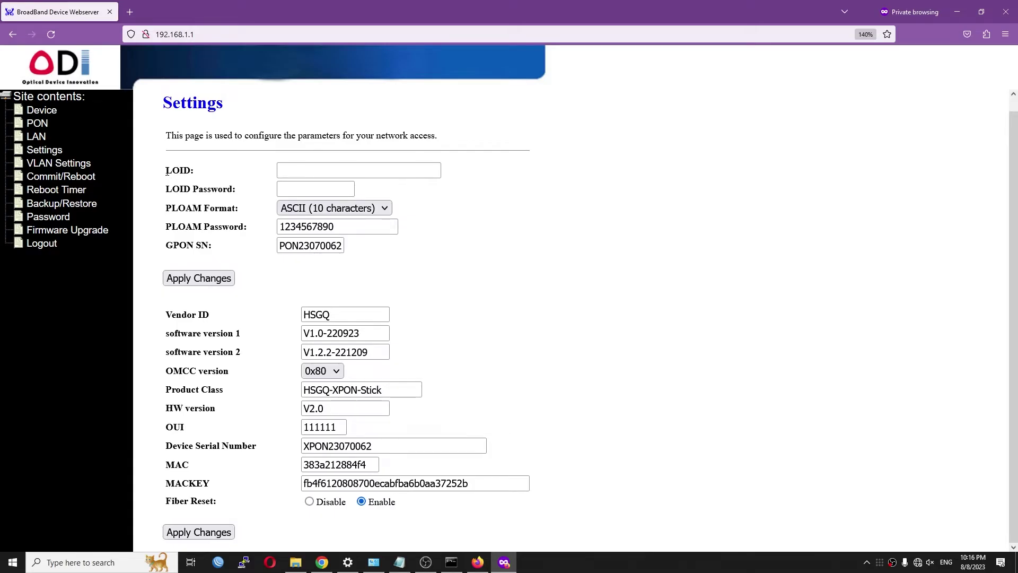
drag(167, 171, 221, 248)
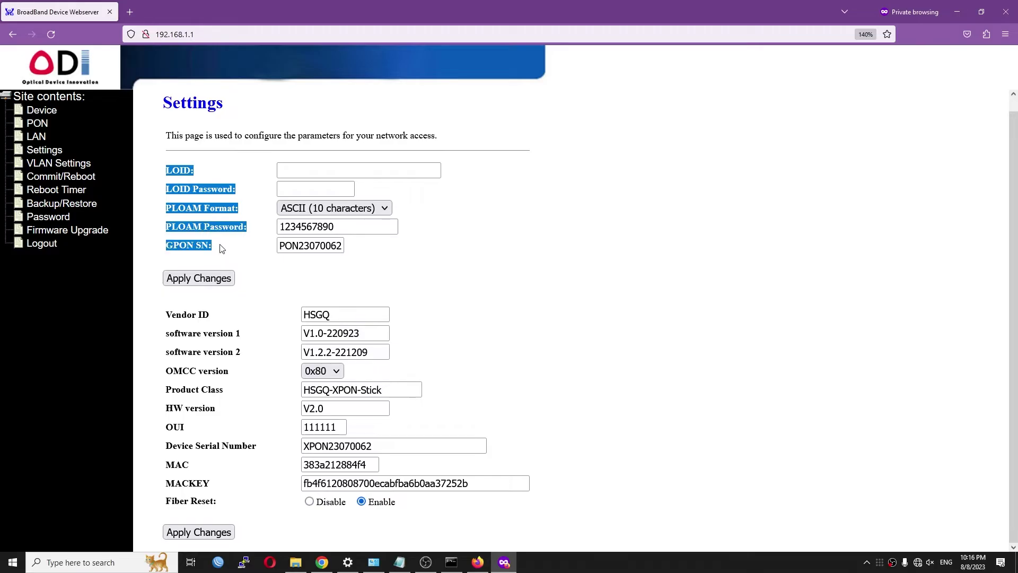
click(222, 249)
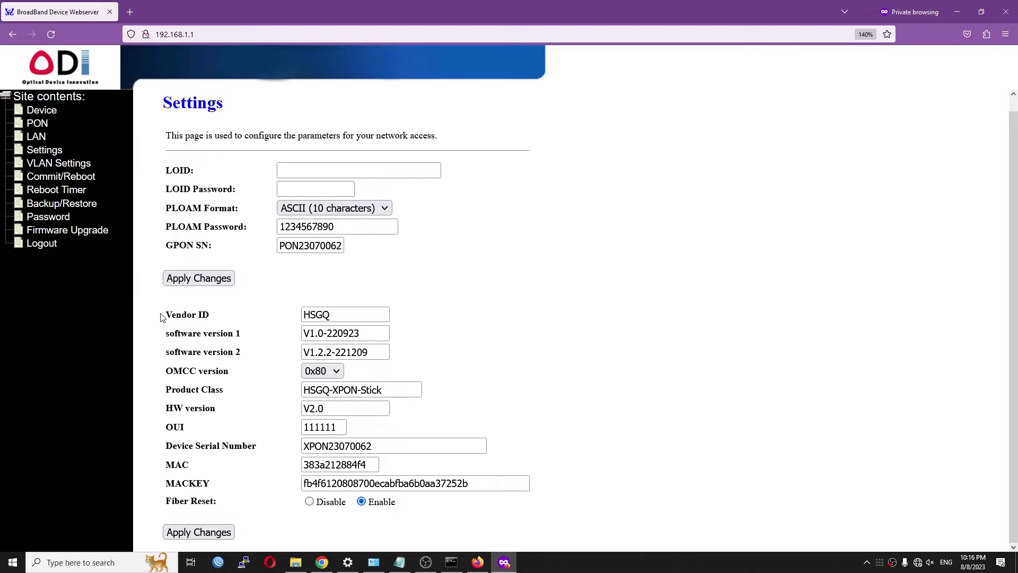
drag(162, 316, 229, 332)
click(254, 336)
drag(190, 431, 165, 429)
click(212, 438)
drag(337, 427, 299, 430)
click(262, 438)
drag(215, 247, 160, 247)
drag(266, 448, 167, 445)
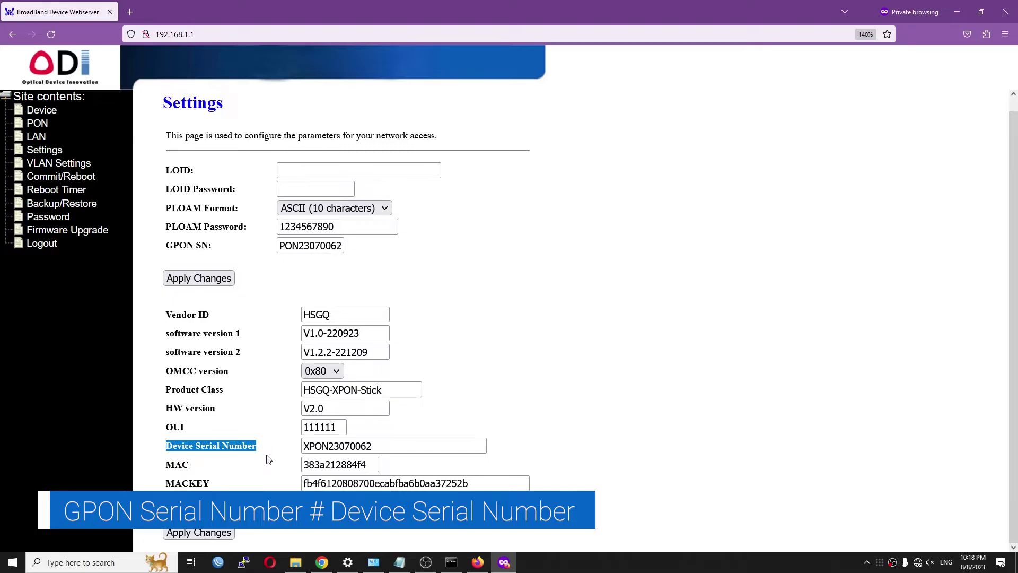
click(268, 459)
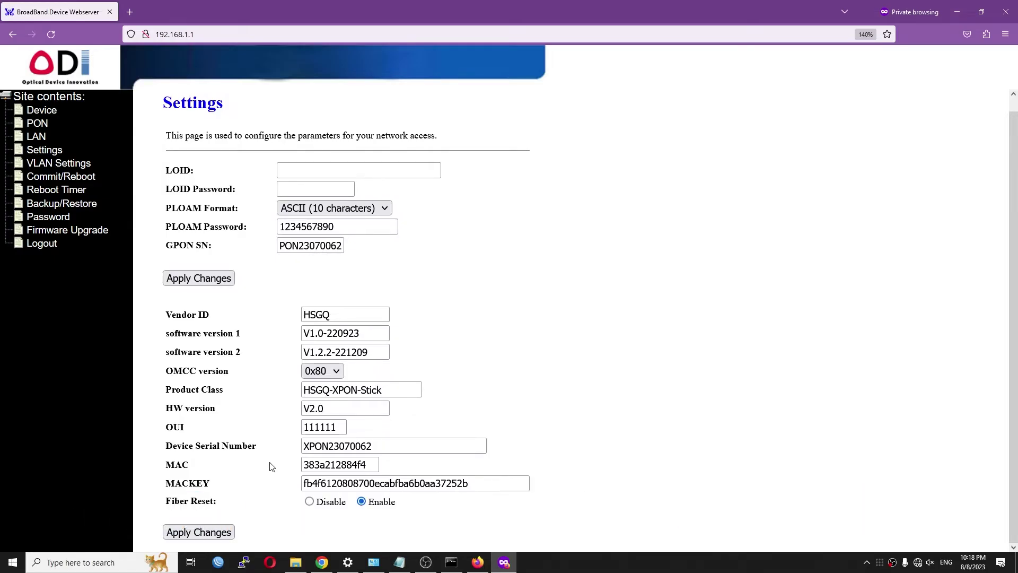
drag(196, 468, 165, 464)
click(199, 482)
In the Notepad ONU notes, add an MD5HASH label above the hsgq1.9a[MAC] formula line
click(401, 564)
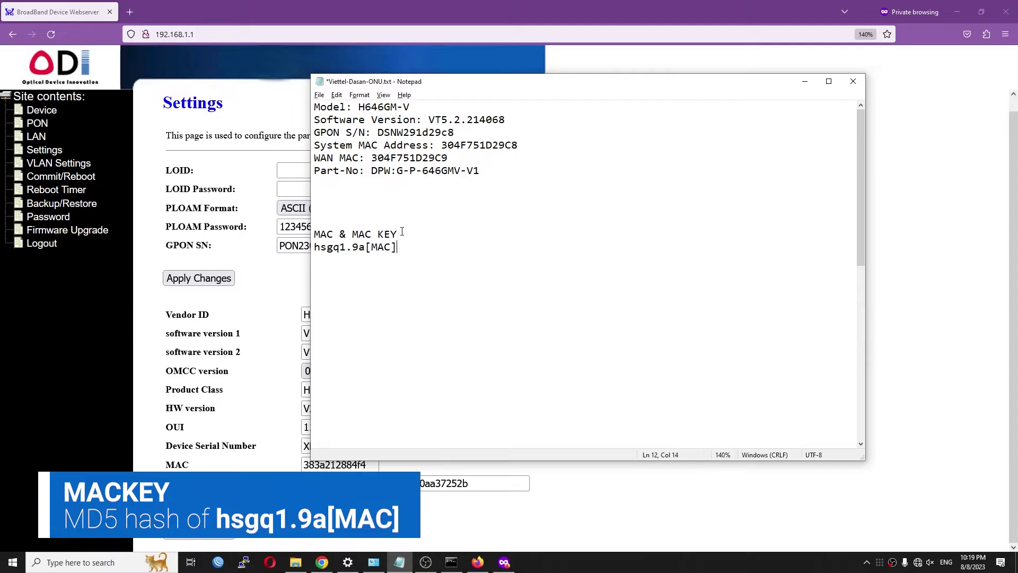
drag(402, 232, 352, 235)
click(420, 251)
text(MD)
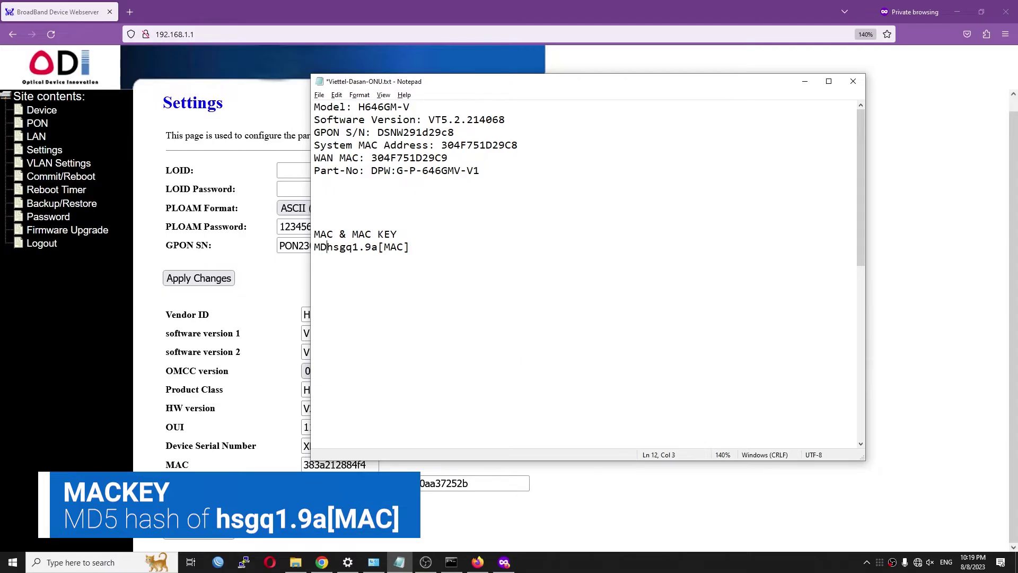
text(5HASH)
key(Return)
key(Return)
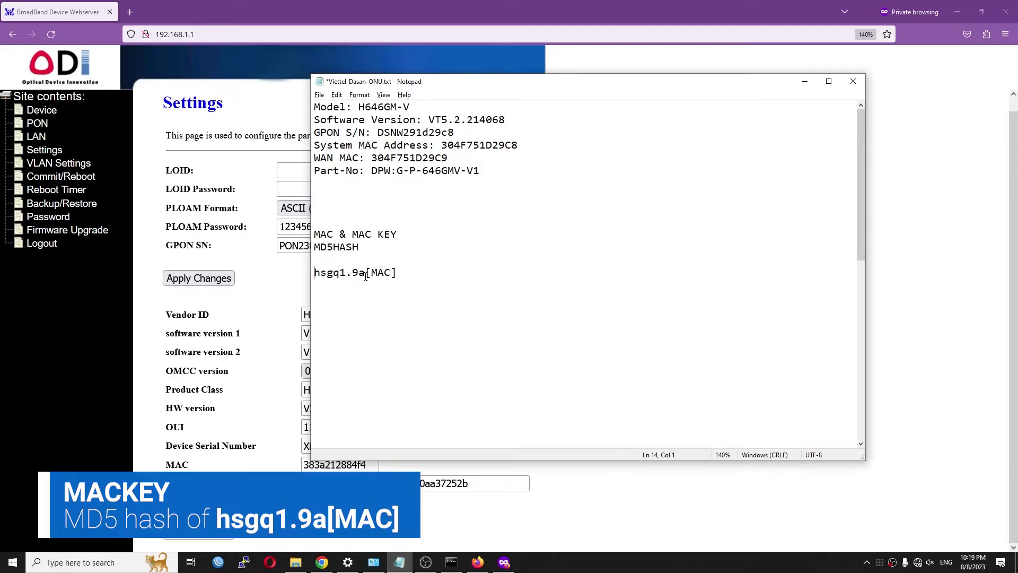
drag(337, 229, 314, 233)
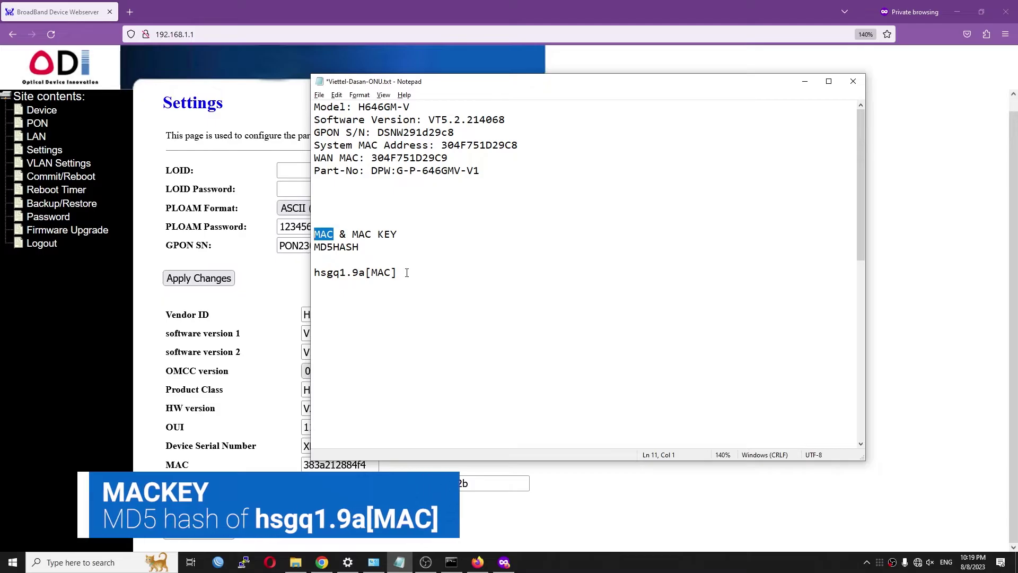
drag(407, 272, 316, 274)
click(399, 562)
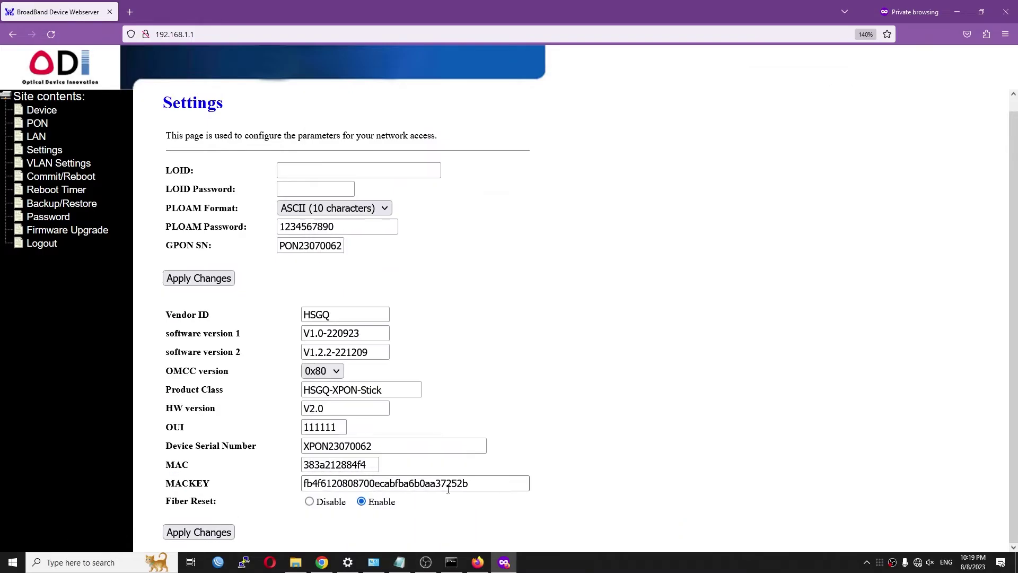
click(448, 483)
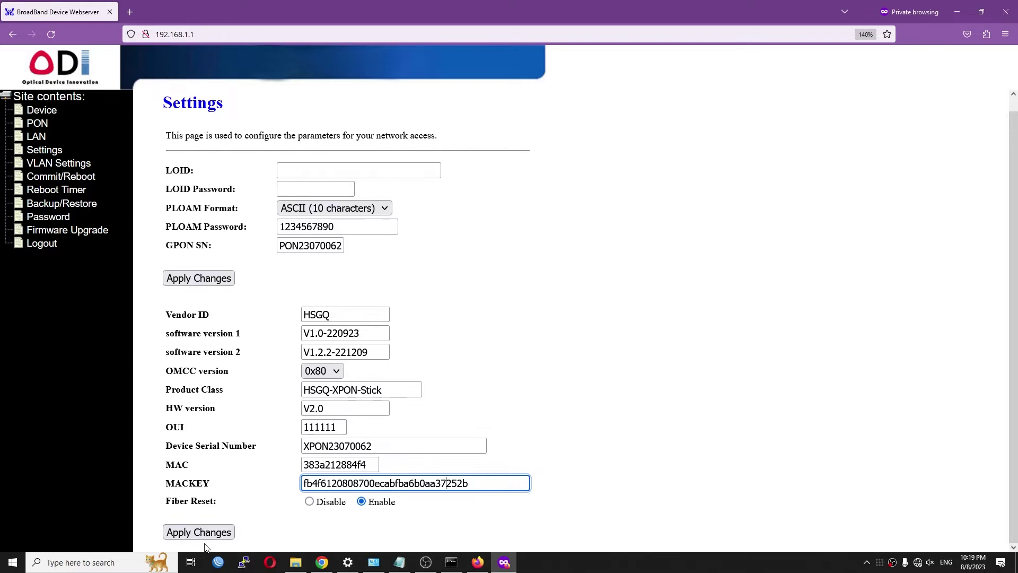
click(68, 169)
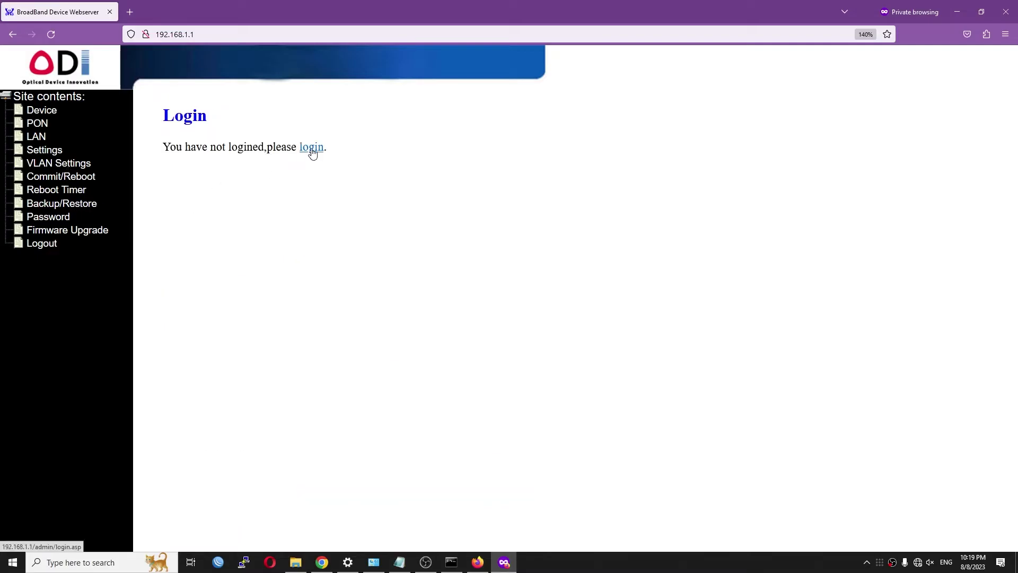
click(312, 150)
click(491, 154)
key(Tab)
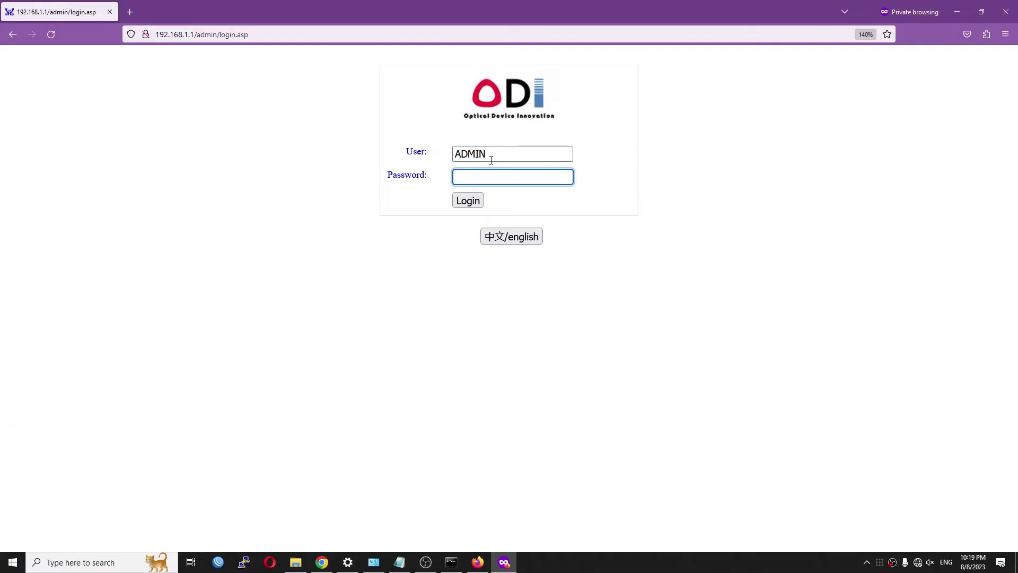
double_click(494, 147)
key(Tab)
key(Return)
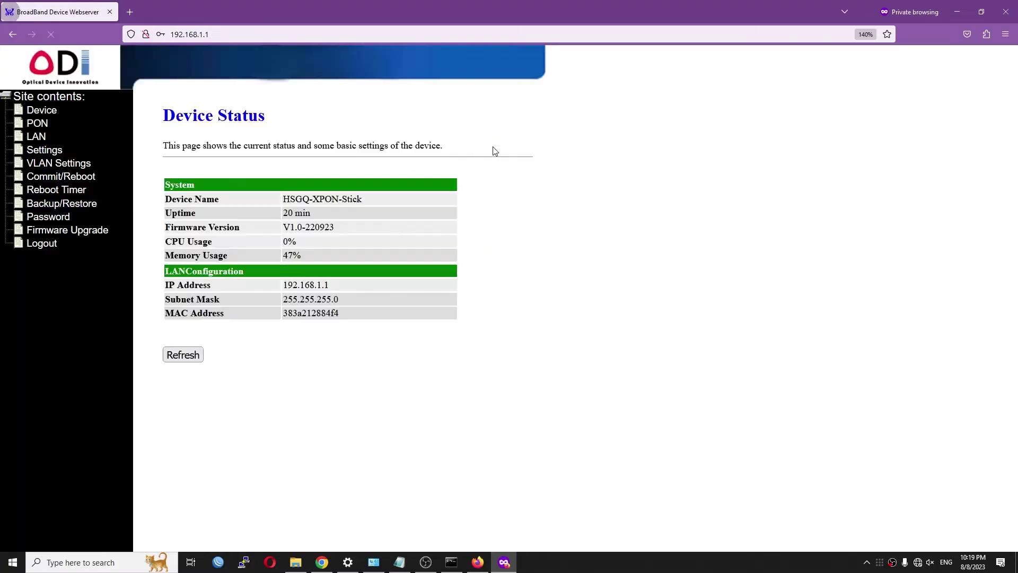
On VLAN Settings, try Manual mode and fixed PVID, then reselect Auto
click(46, 166)
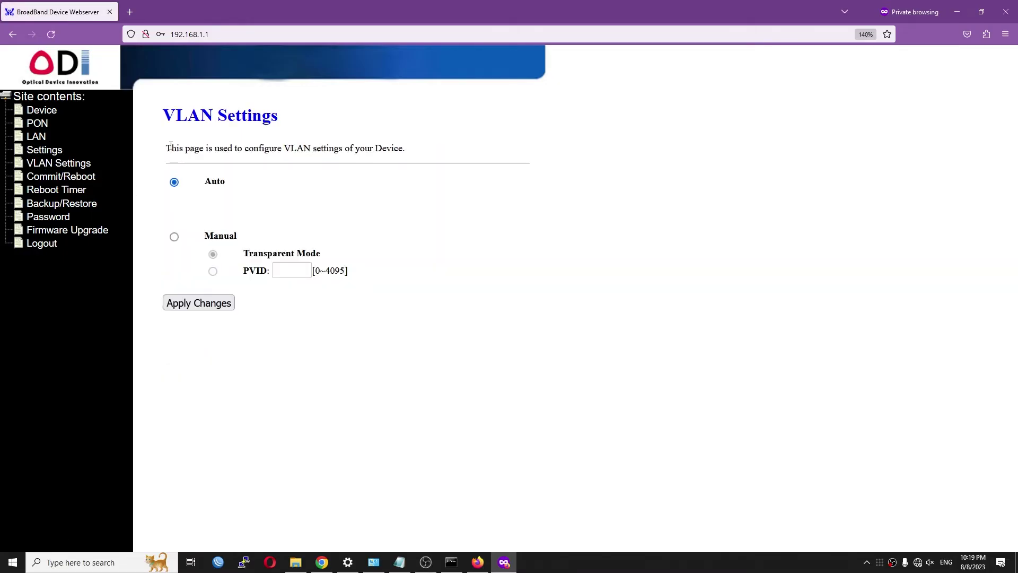
click(173, 237)
click(213, 271)
click(174, 182)
Browse the Commit/Reboot, Reboot Timer, Backup/Restore and Password Configuration pages
click(64, 180)
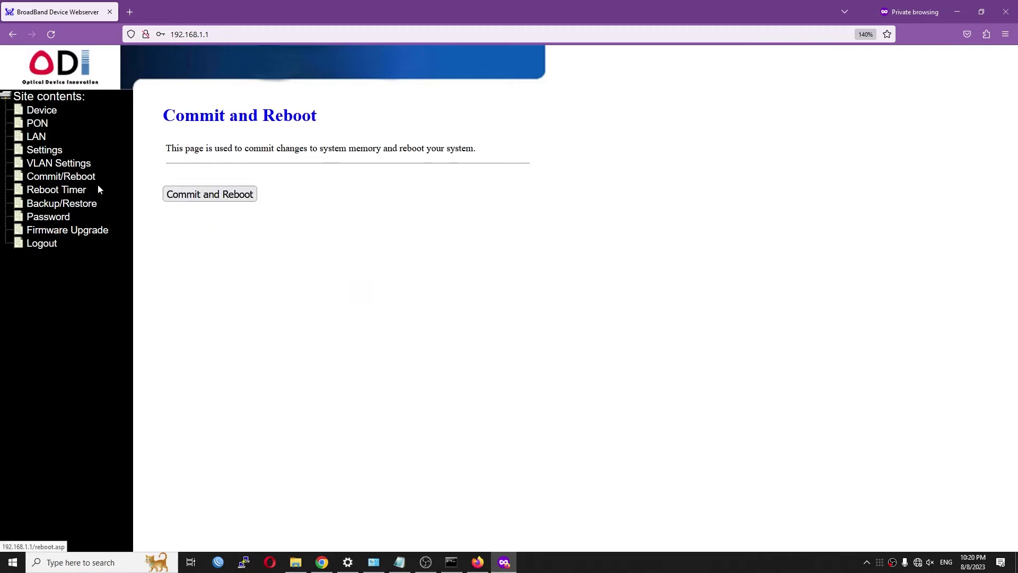
click(61, 194)
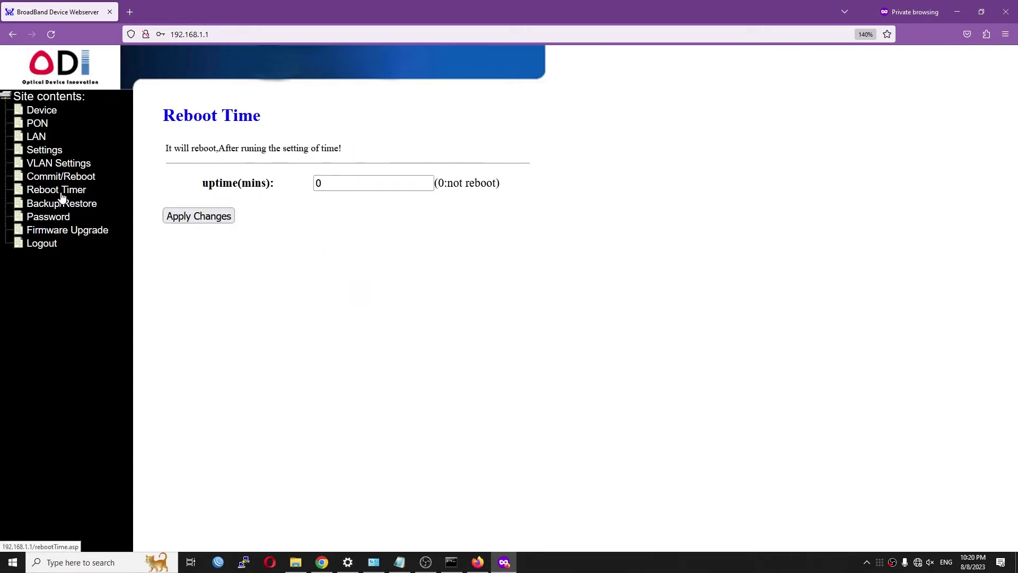
click(64, 205)
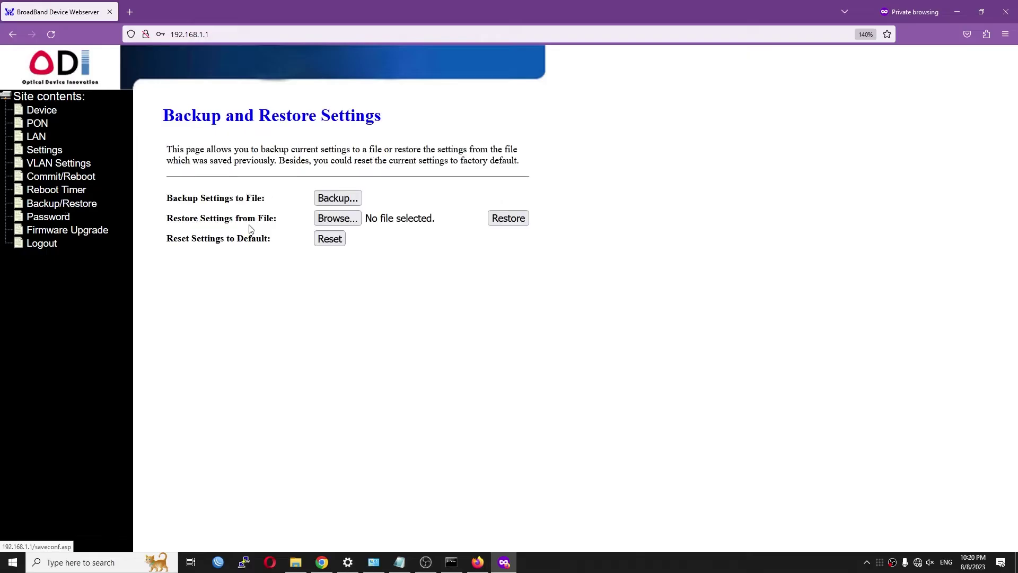
click(51, 218)
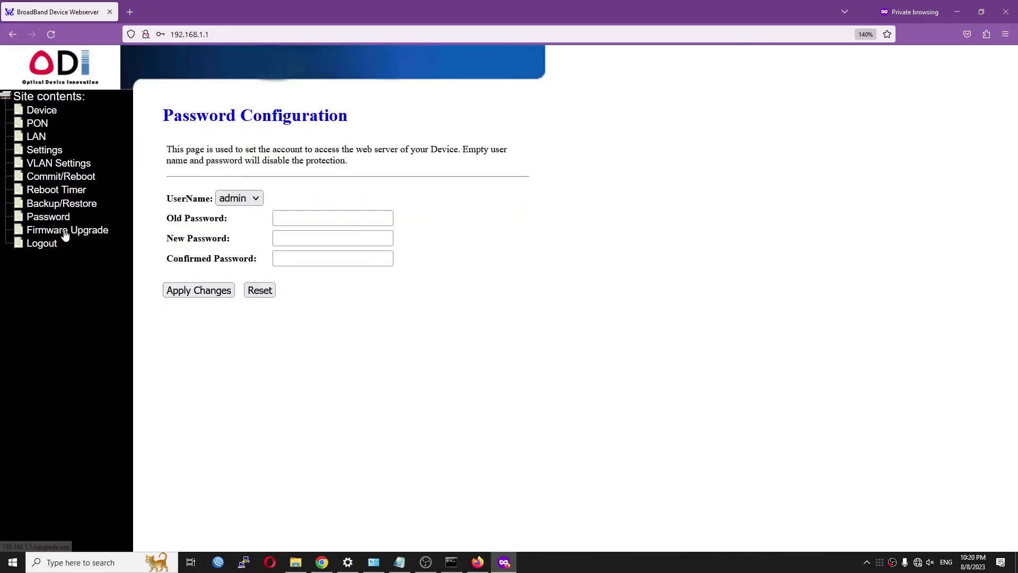
Open the Firmware Upgrade page
click(65, 232)
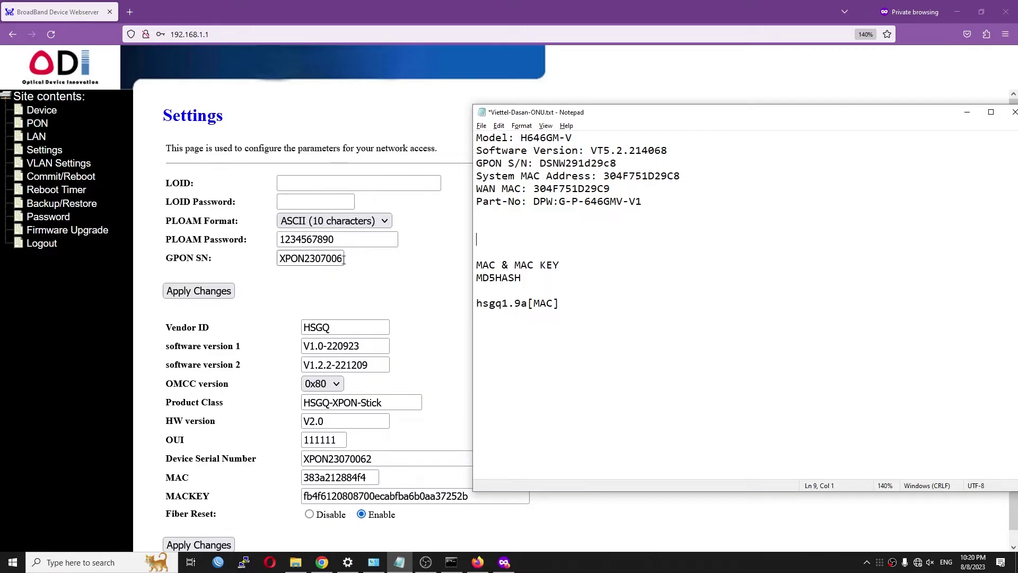
drag(617, 166, 541, 164)
click(358, 266)
key(ctrl+a)
click(310, 258)
key(ctrl+a)
key(ctrl+v)
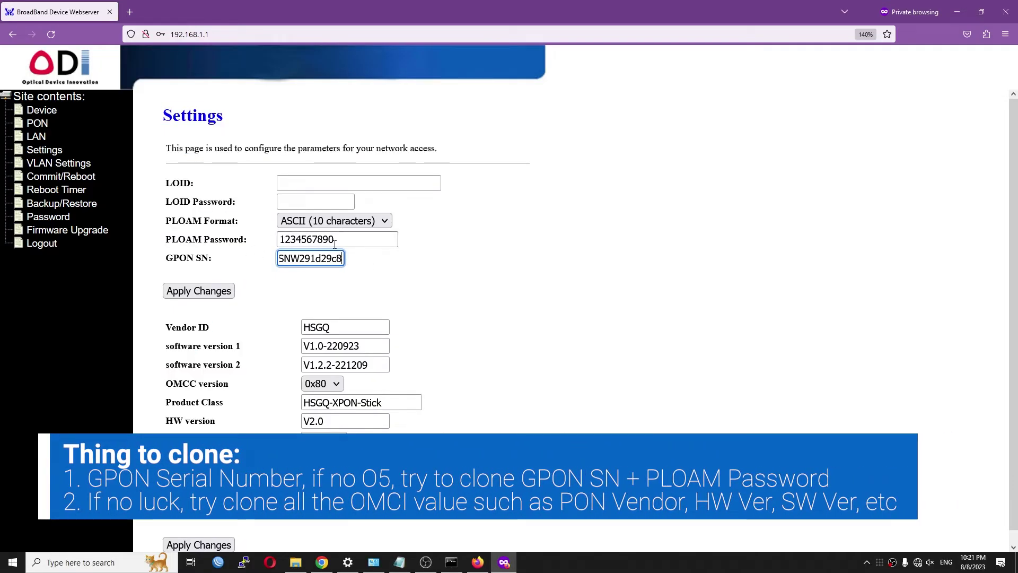
click(199, 291)
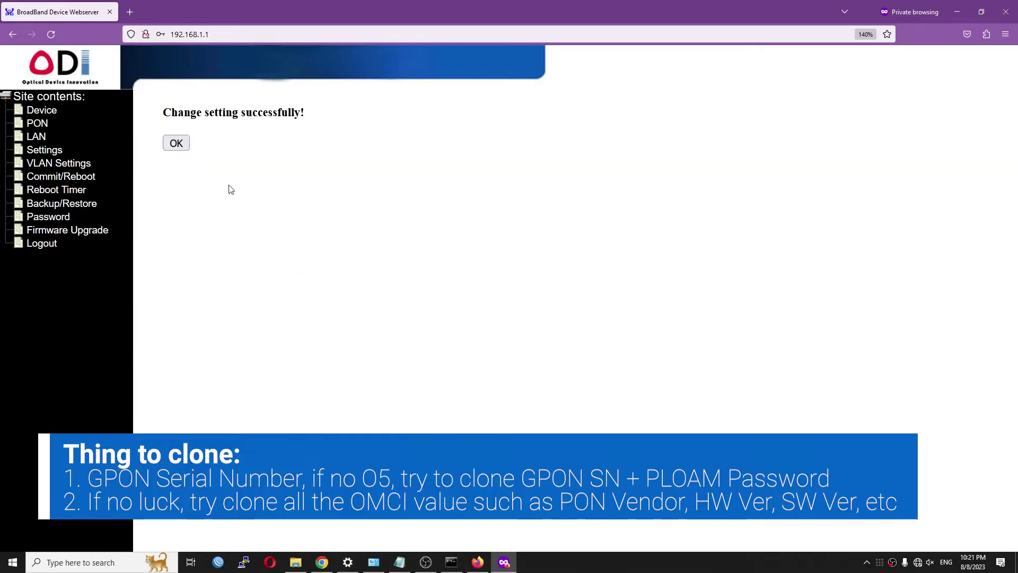
click(176, 143)
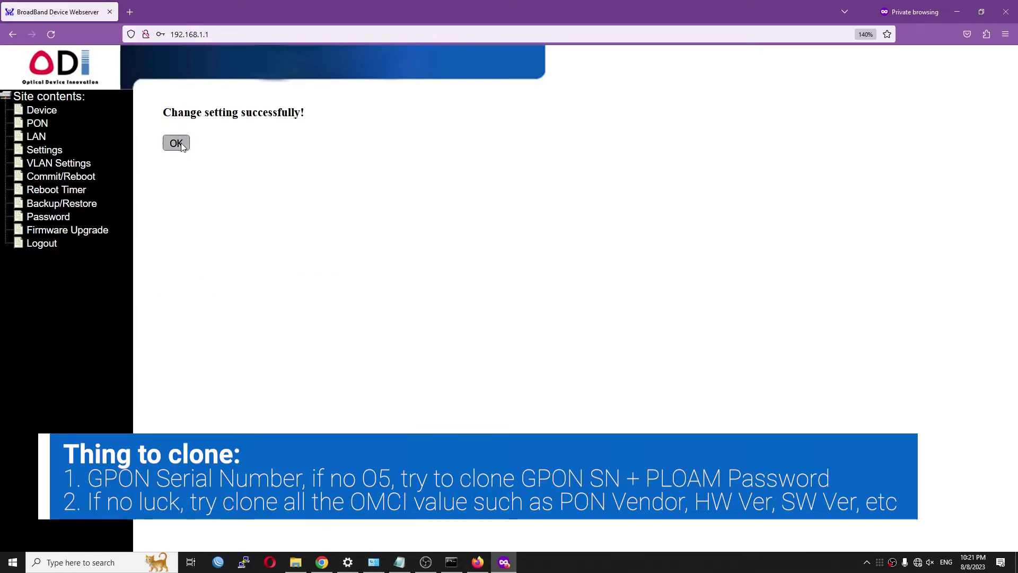
Check the refreshed PON status, then commit the settings and reboot the stick
click(41, 127)
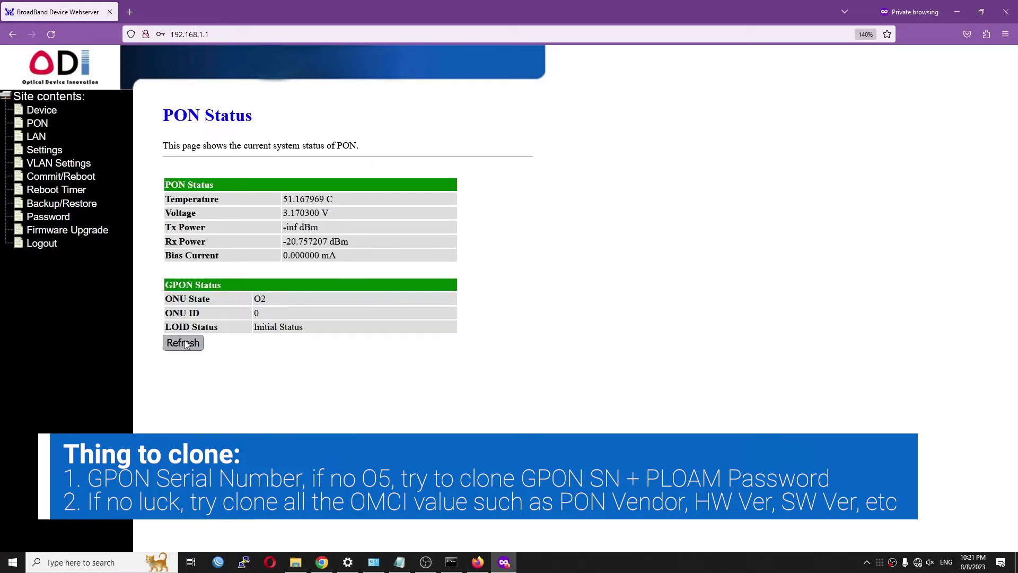
click(184, 343)
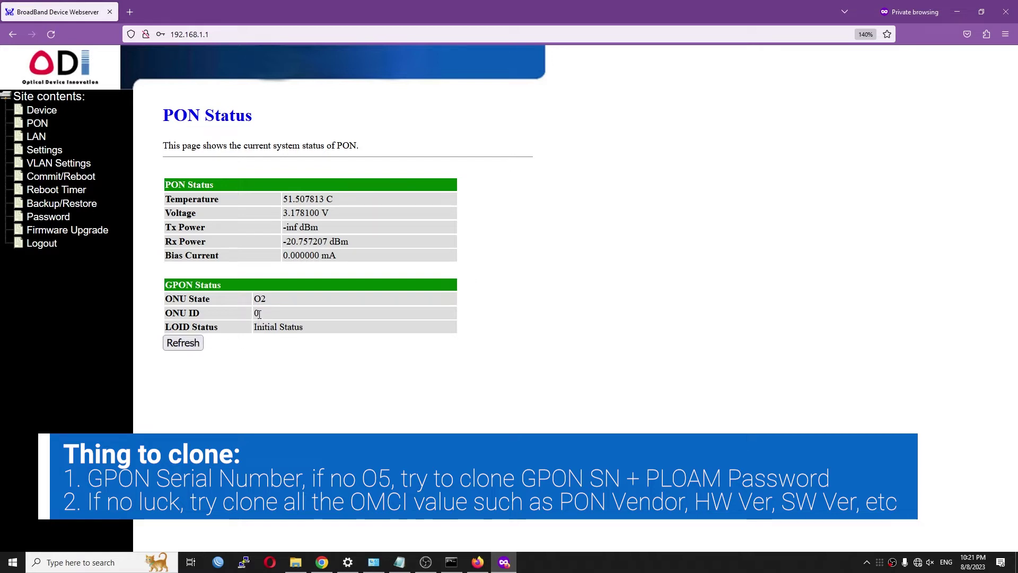
click(53, 177)
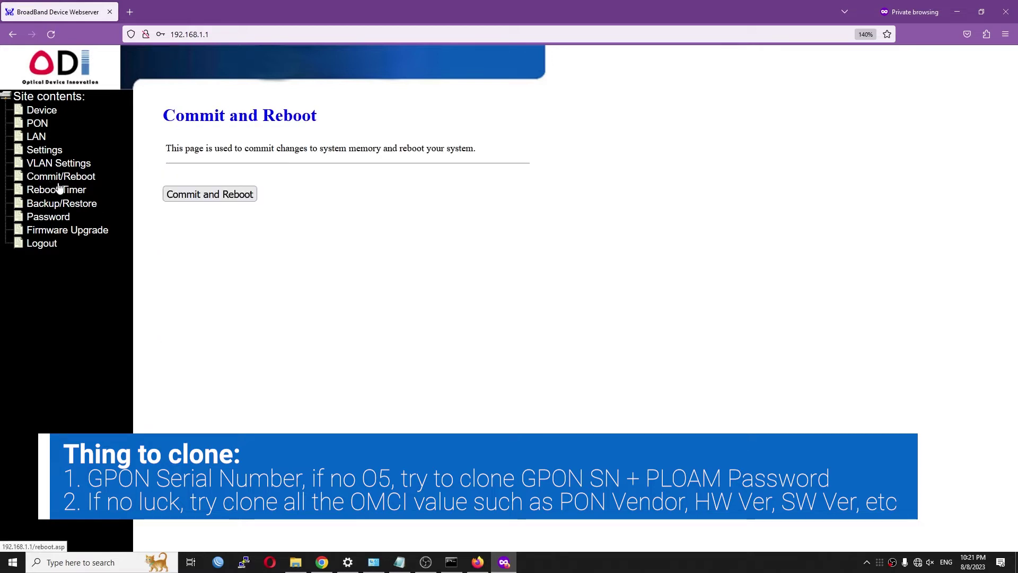
click(204, 195)
click(547, 316)
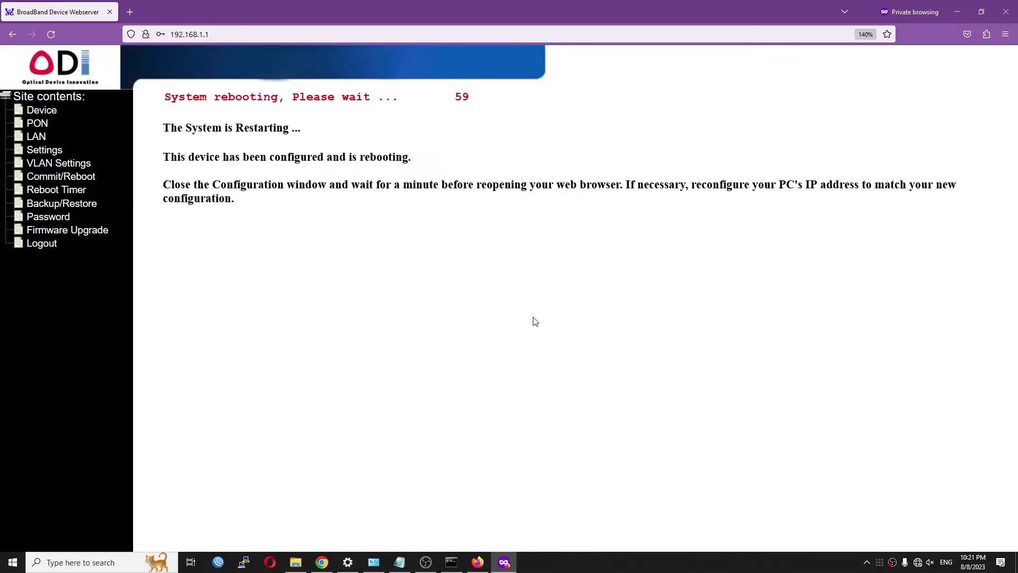
click(458, 565)
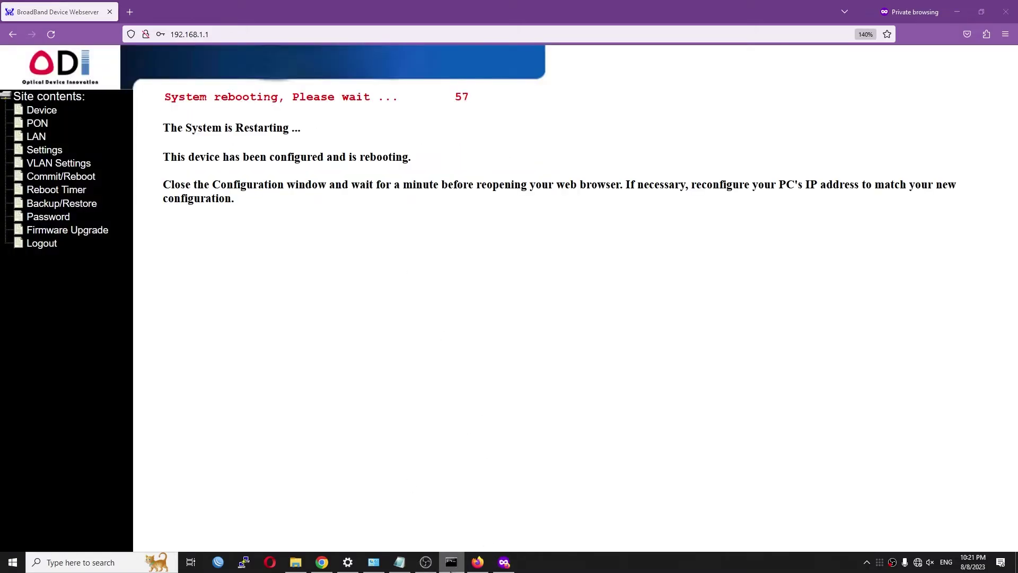
Run a continuous ping -t to 192.168.1.1 until the rebooted stick replies, then stop it
drag(332, 139, 465, 148)
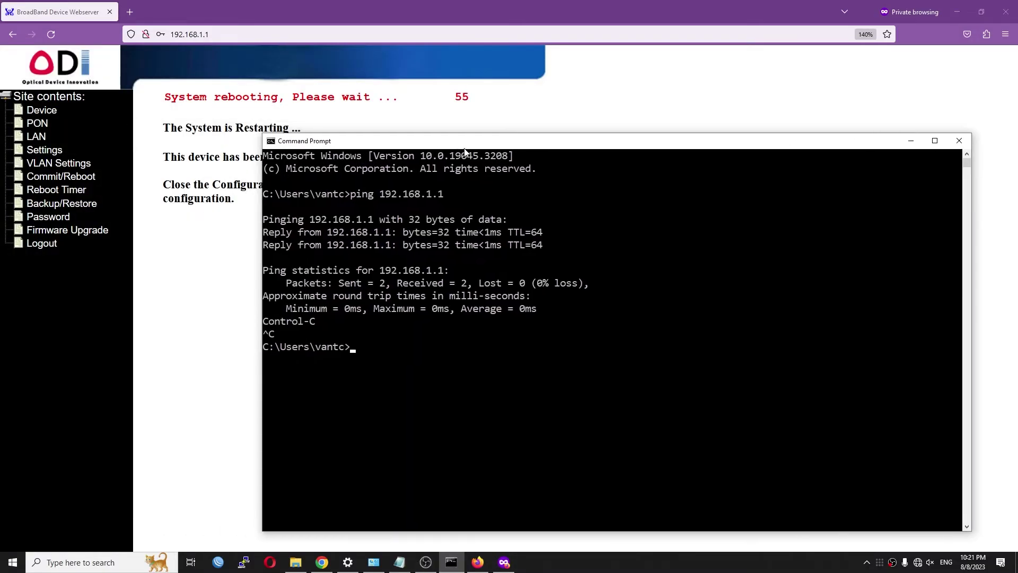
key(Up)
text(-t)
key(Return)
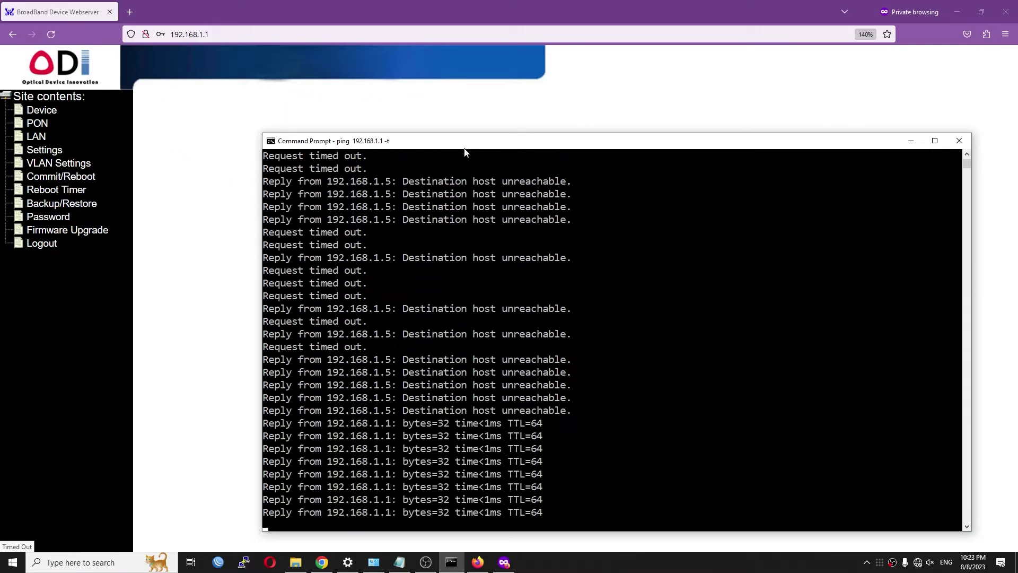
key(ctrl+c)
key(alt+Tab)
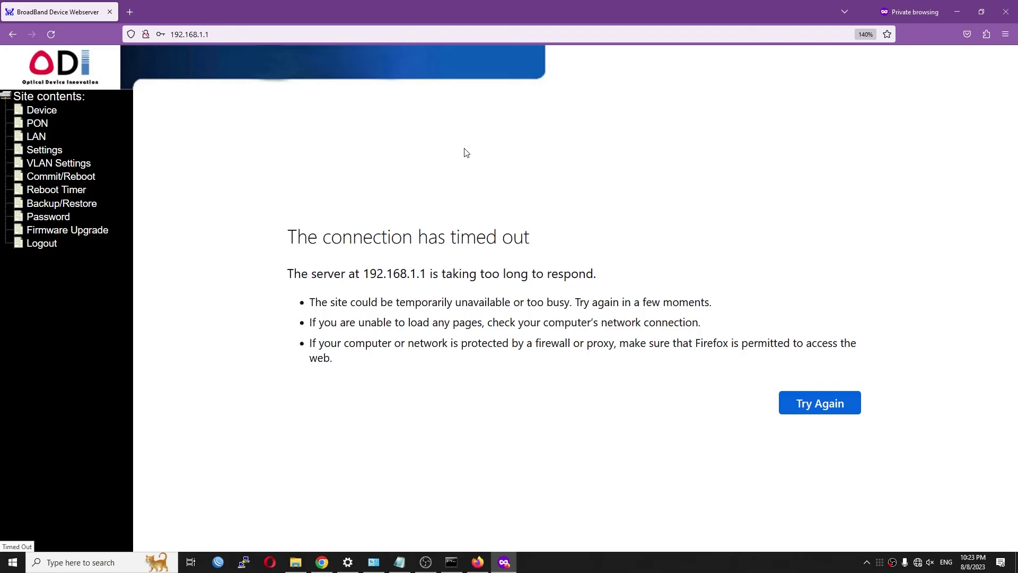
click(51, 34)
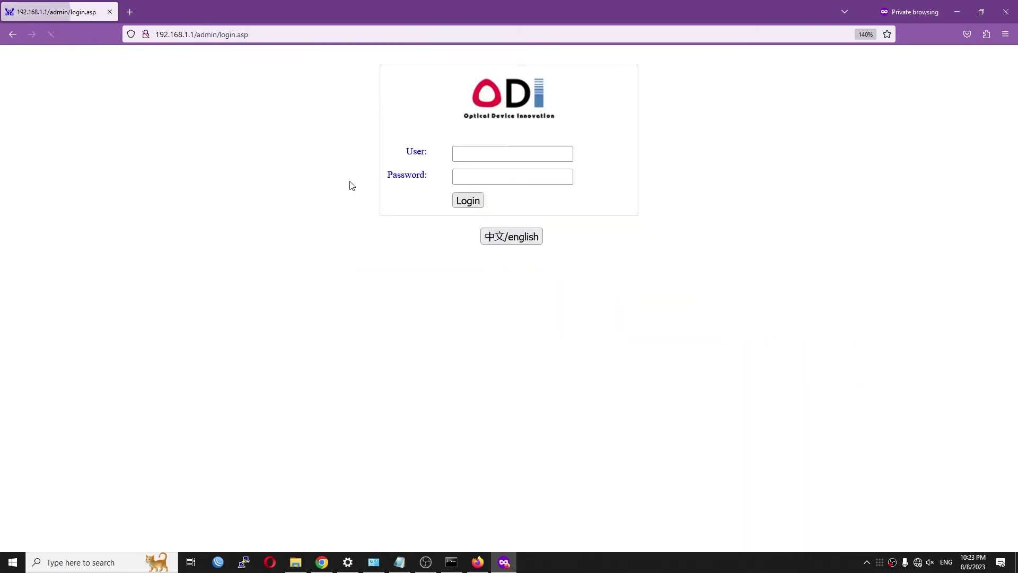
click(462, 155)
key(Tab)
key(Return)
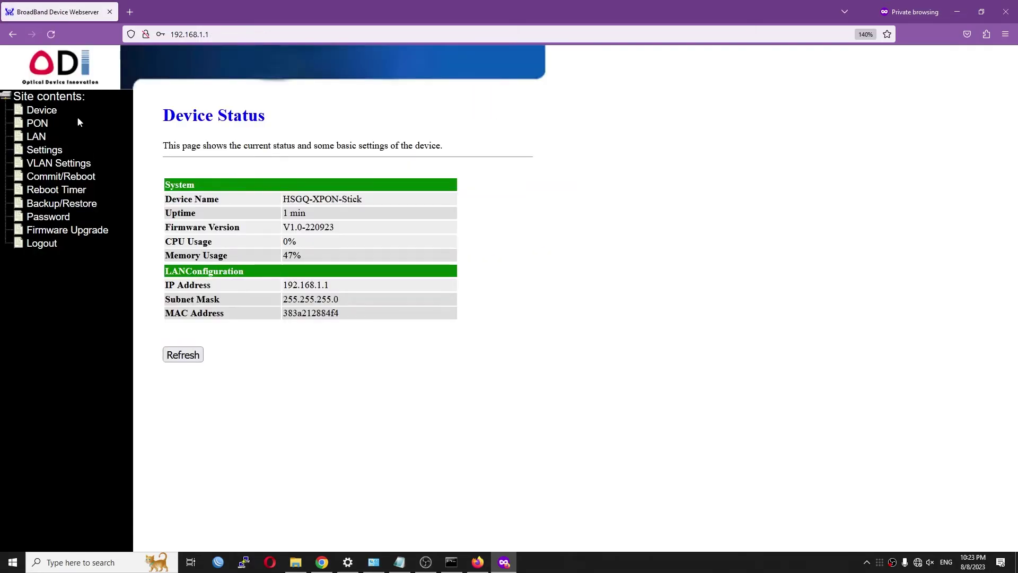
click(38, 124)
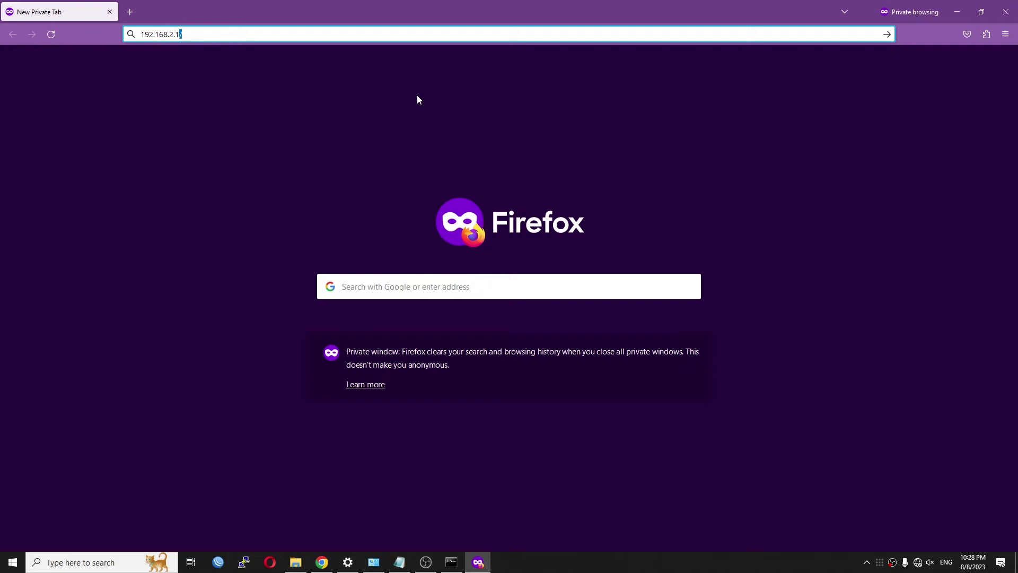
Sign into LuCI at 192.168.2.1 and review Interfaces, noting ONT at 192.168.1.3/24
key(Return)
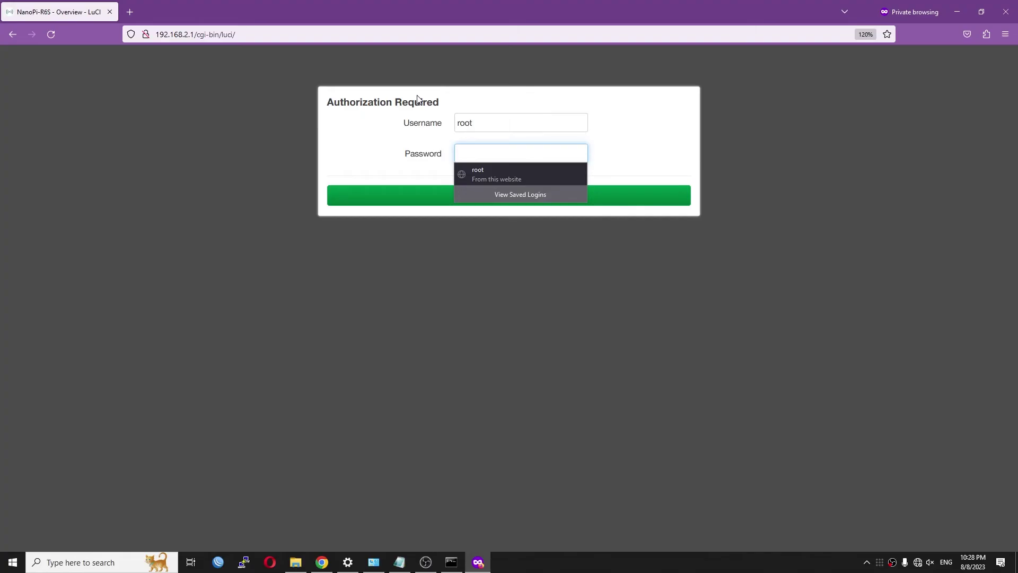
text(*********)
key(Return)
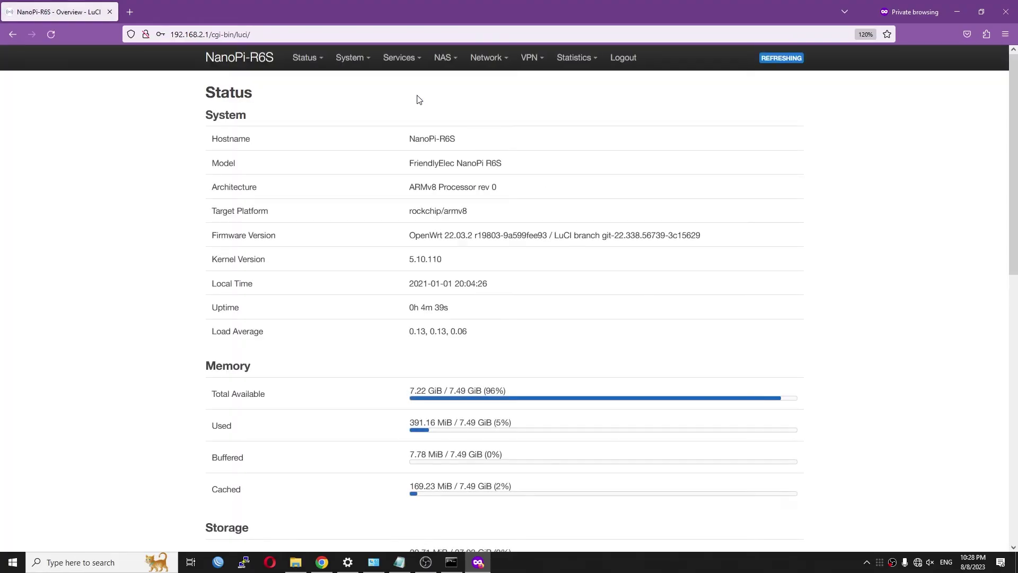
mouse_move(487, 57)
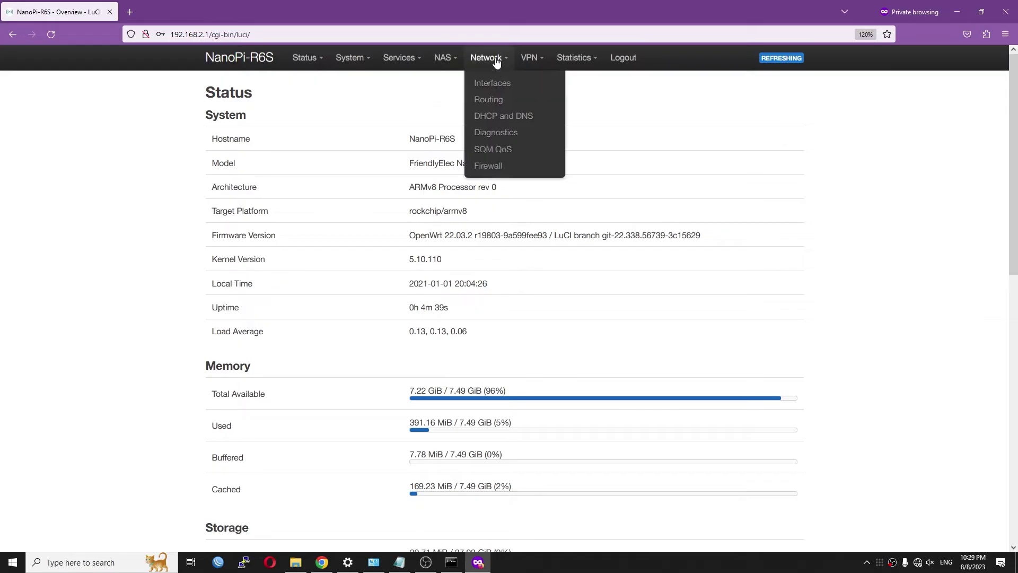
click(503, 86)
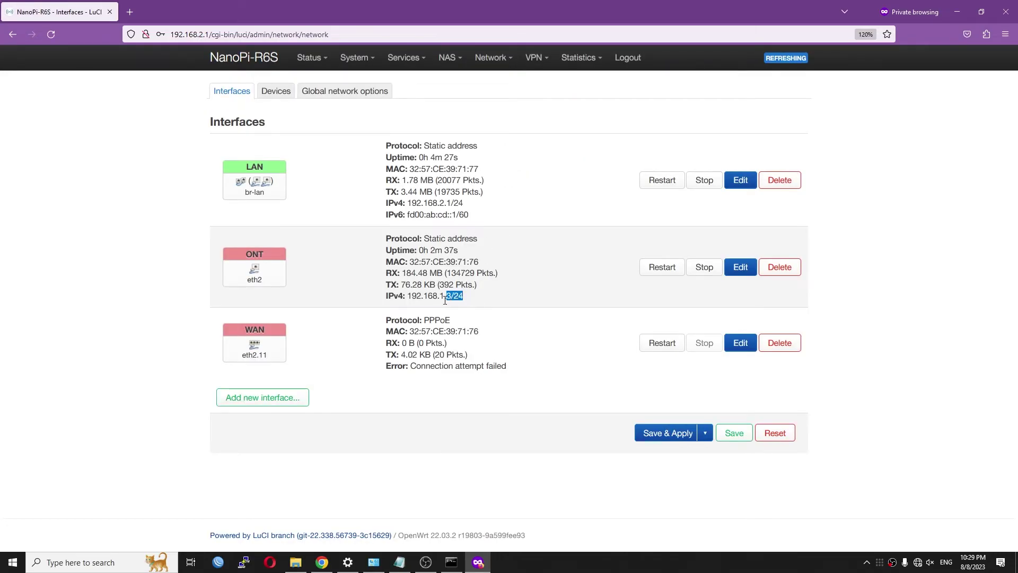
drag(465, 296, 385, 297)
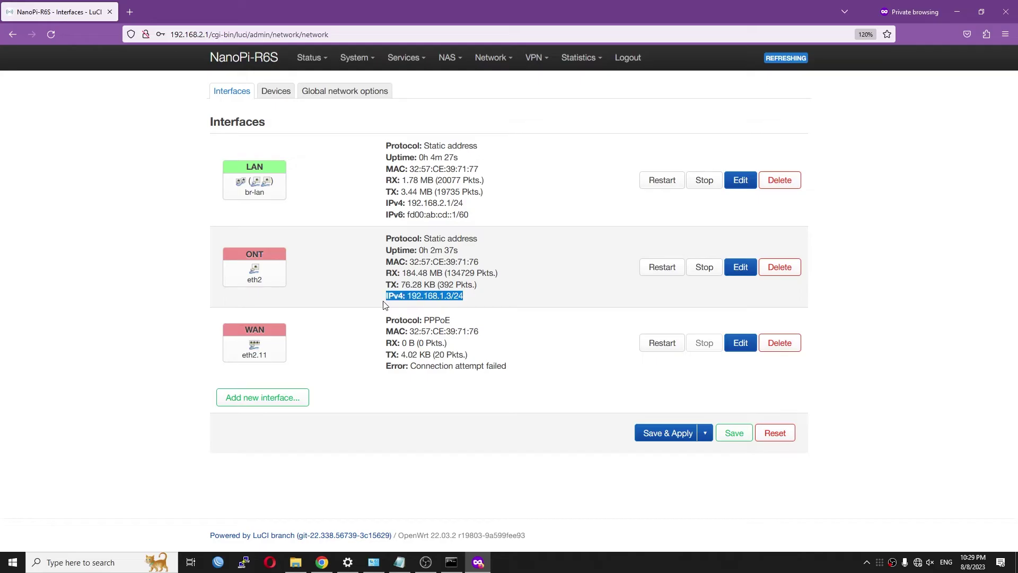
click(485, 306)
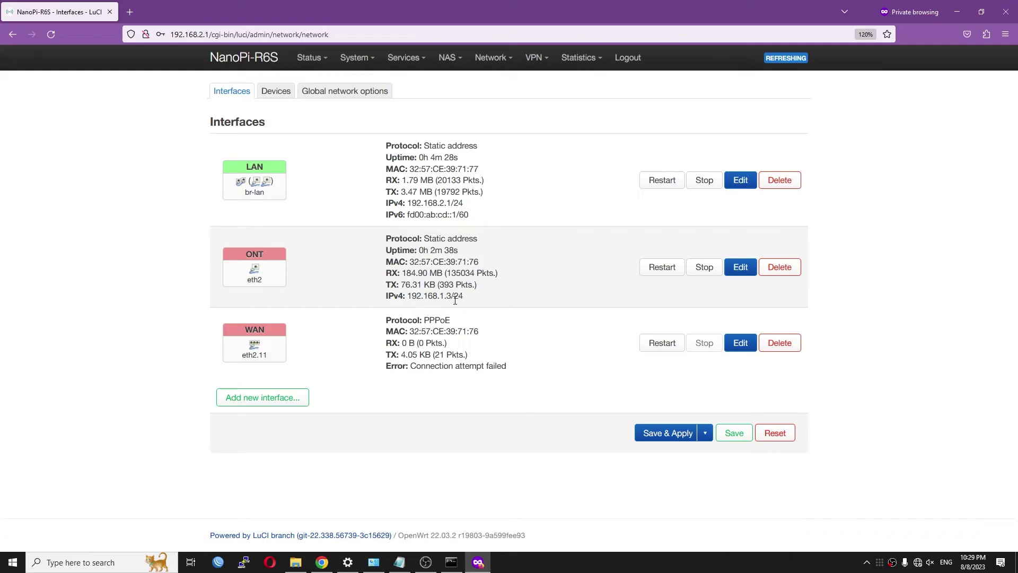
Log into the stick at 192.168.1.1 as admin and view PON status and VLAN settings
key(ctrl+t)
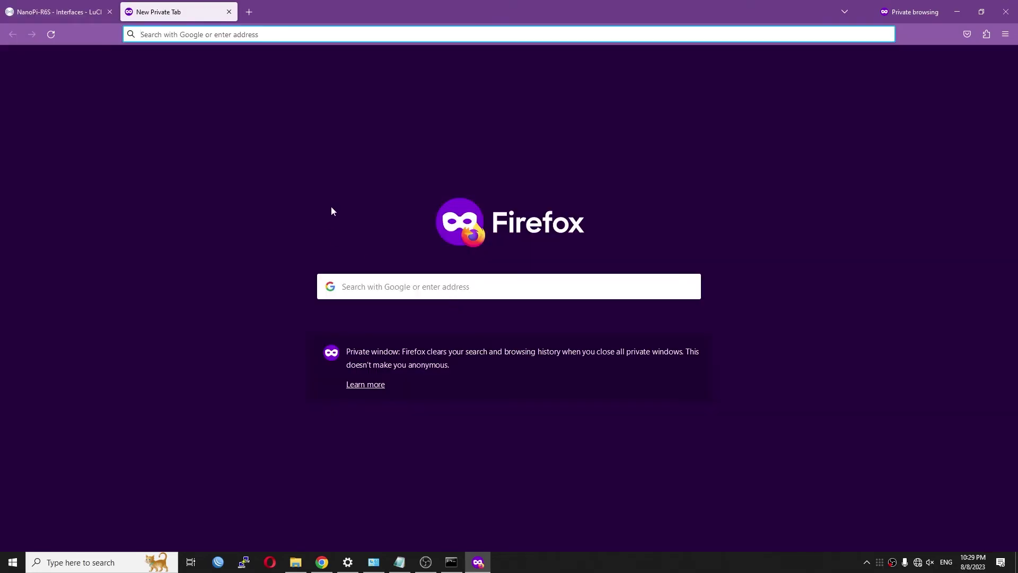
text(192.168.1.1)
key(Return)
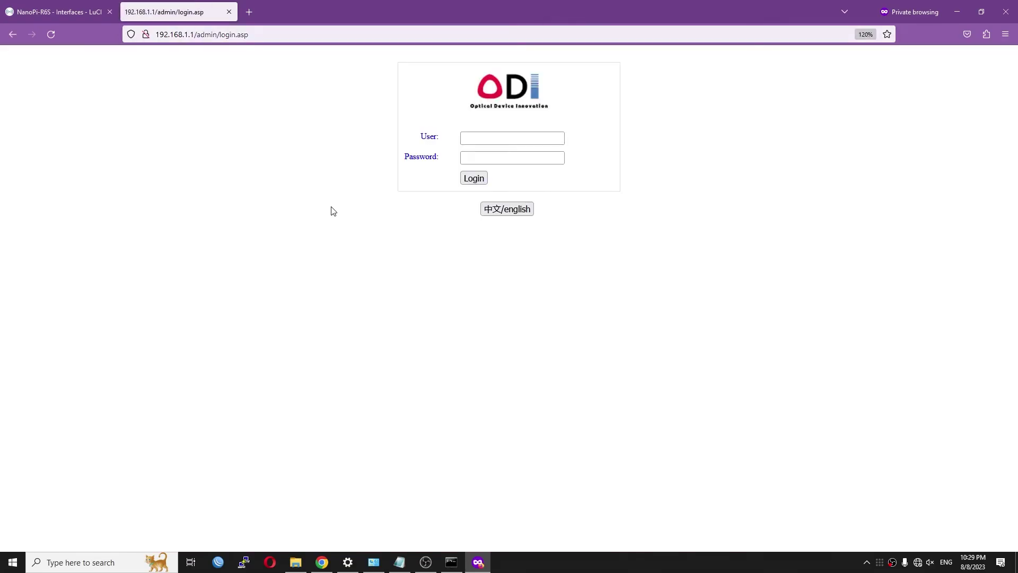
click(525, 138)
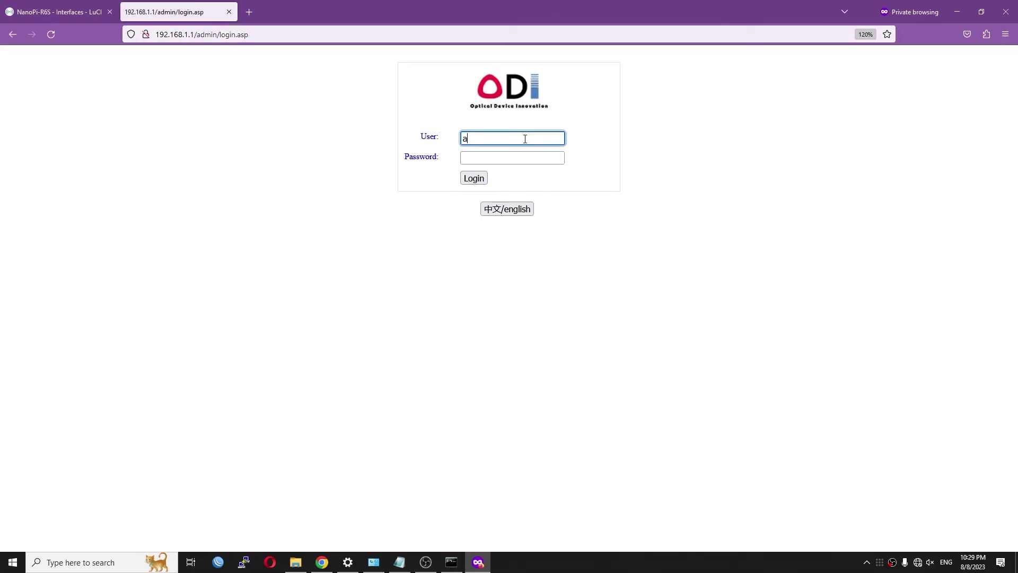
key(Tab)
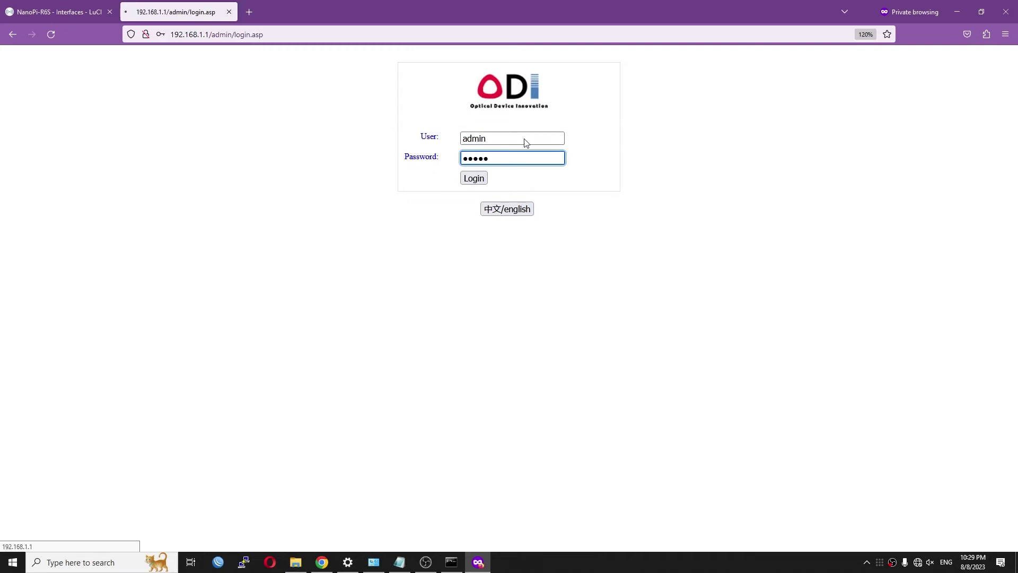
key(Return)
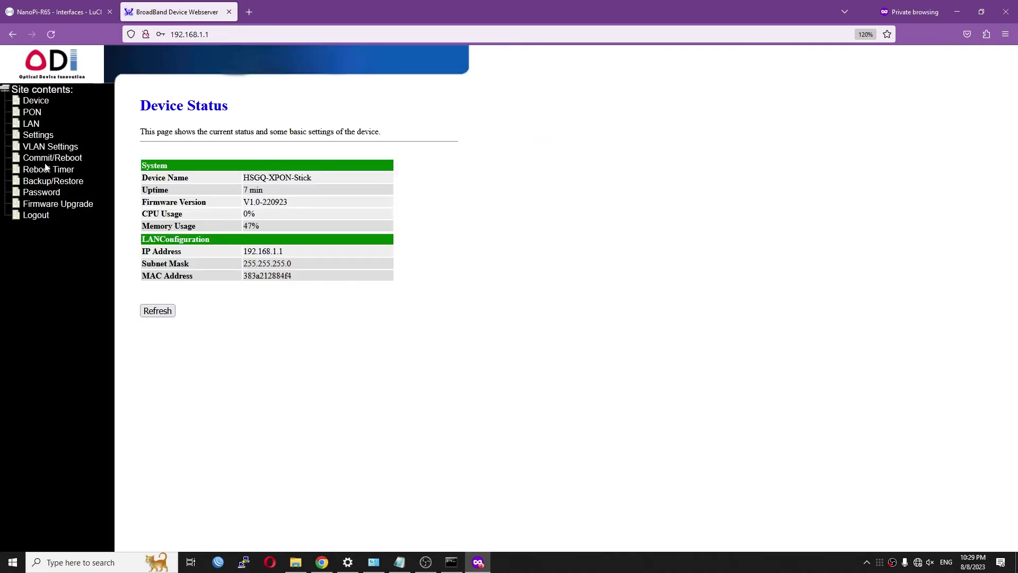
click(31, 112)
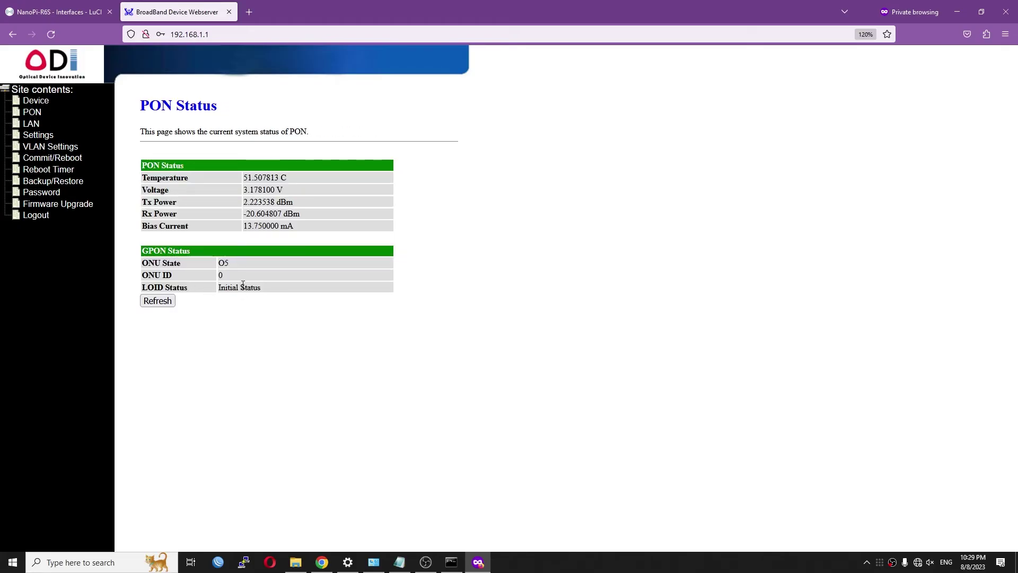
click(36, 149)
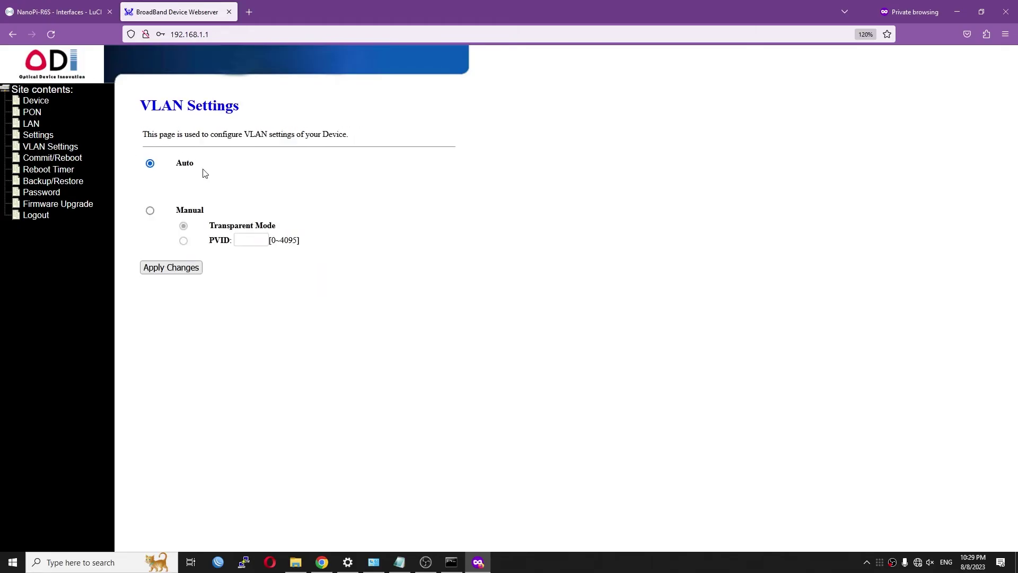
Back on the LuCI Interfaces page, inspect the WAN PPPoE line and edit the WAN interface
click(53, 12)
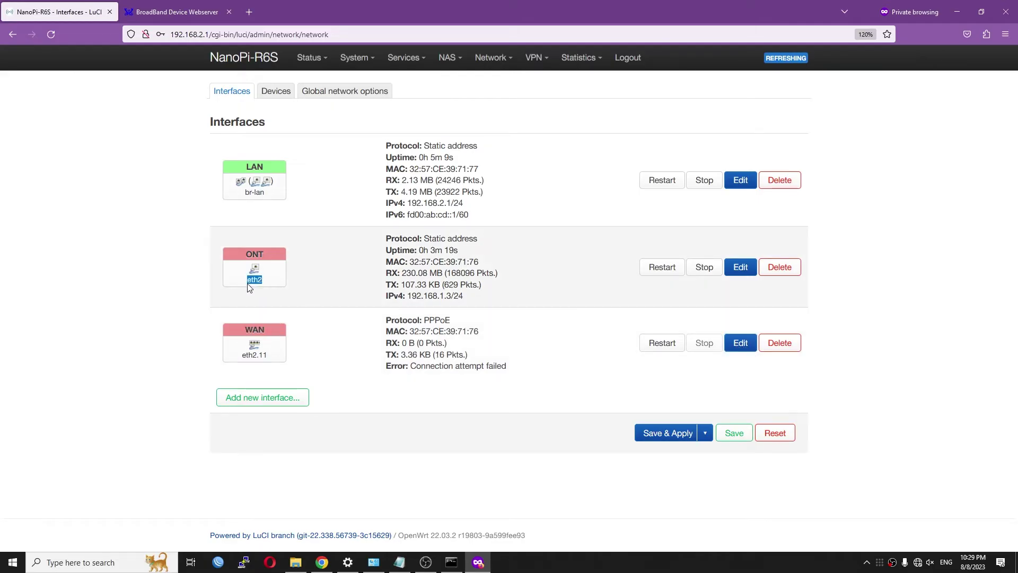
click(253, 282)
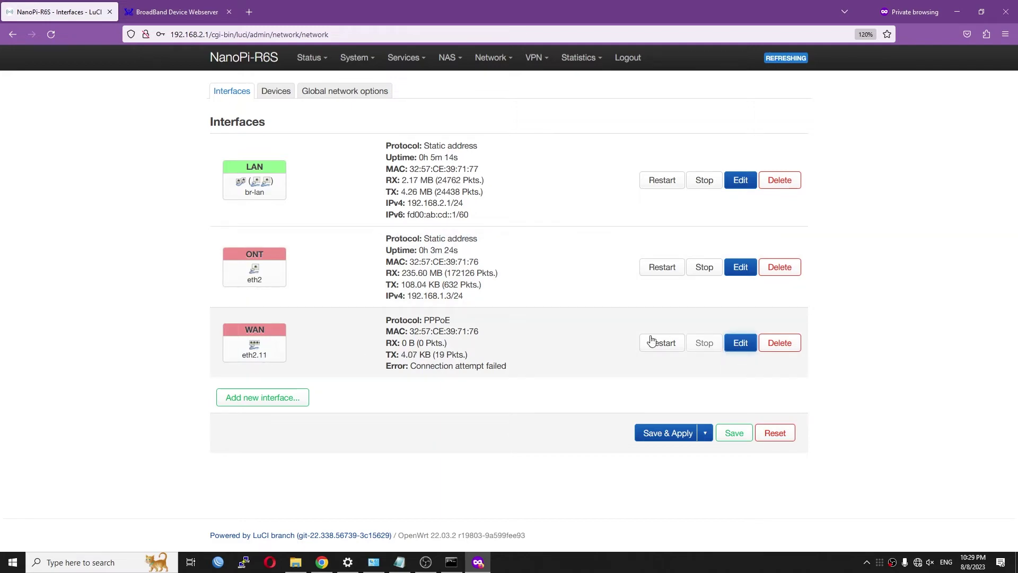
drag(383, 320, 481, 320)
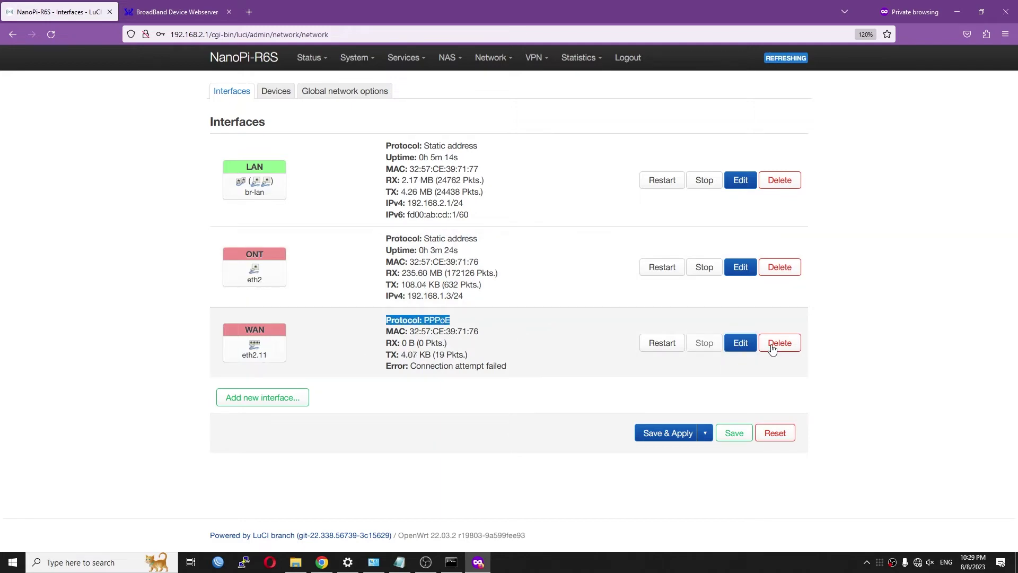
click(741, 342)
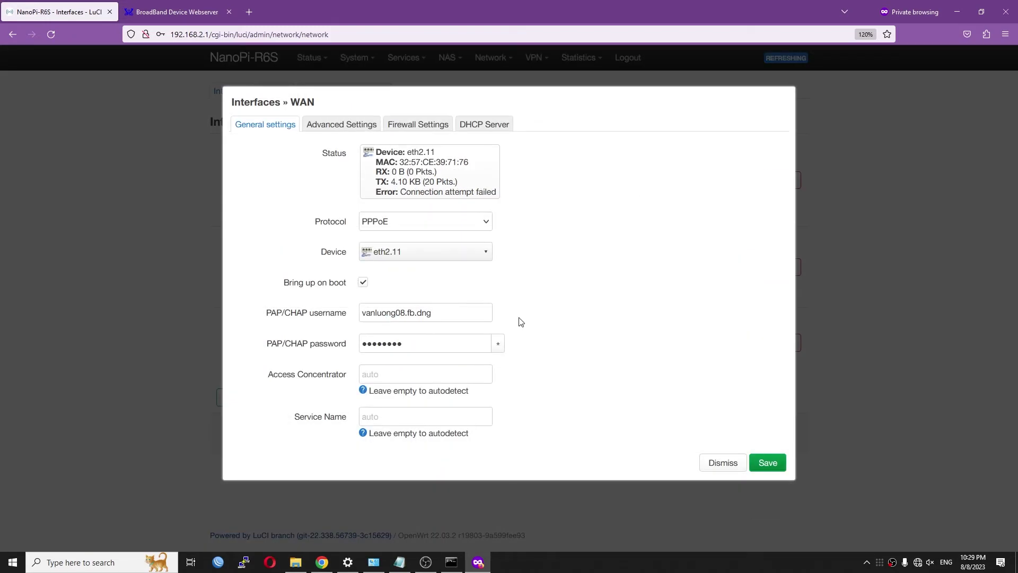
Set the WAN PPPoE device to eth2.35, save, and apply the interface changes
click(425, 260)
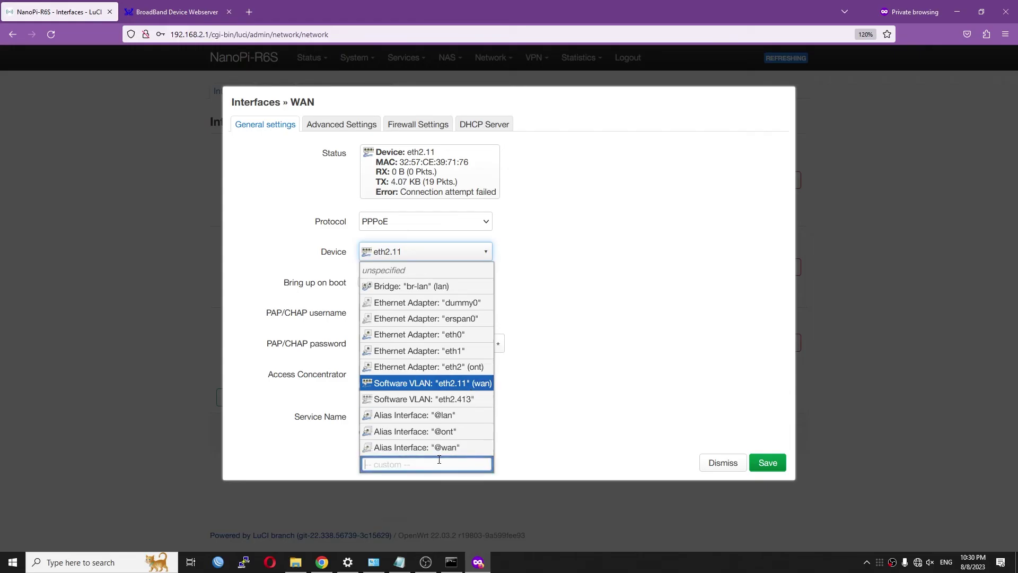
text(eth2.)
text(35)
key(Return)
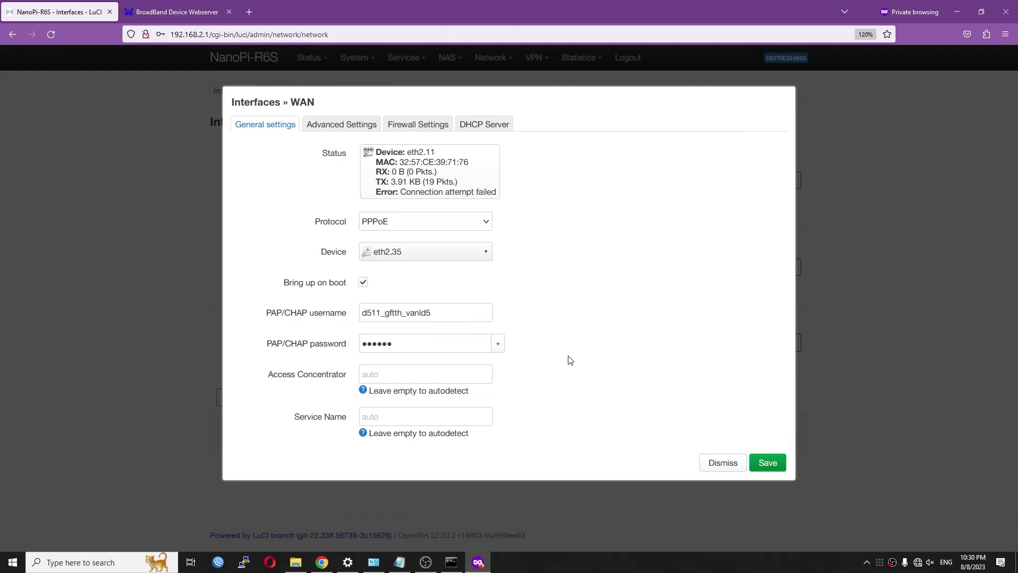
click(770, 466)
click(671, 419)
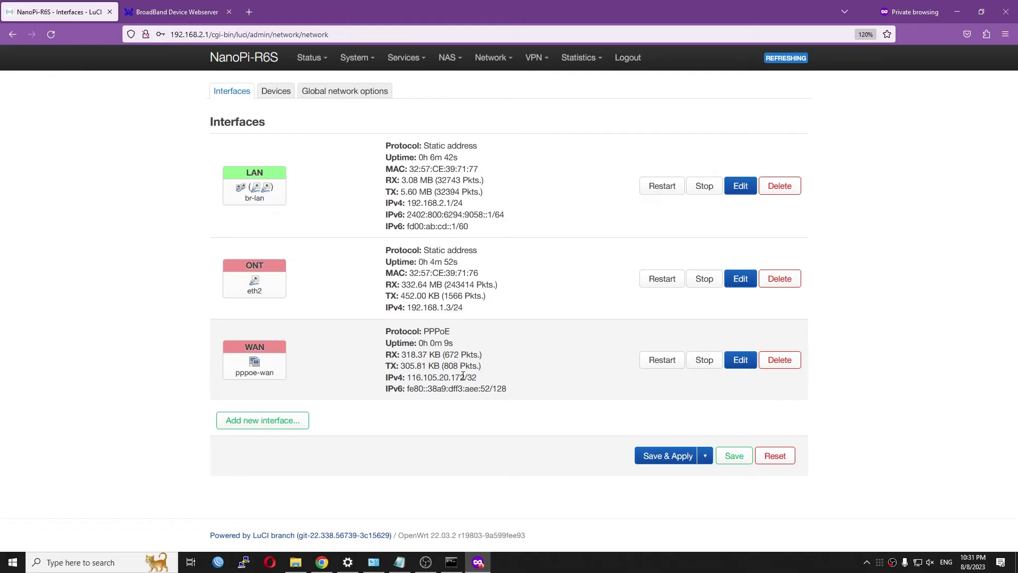
mouse_move(493, 381)
mouse_down()
mouse_move(429, 379)
mouse_move(539, 400)
mouse_up()
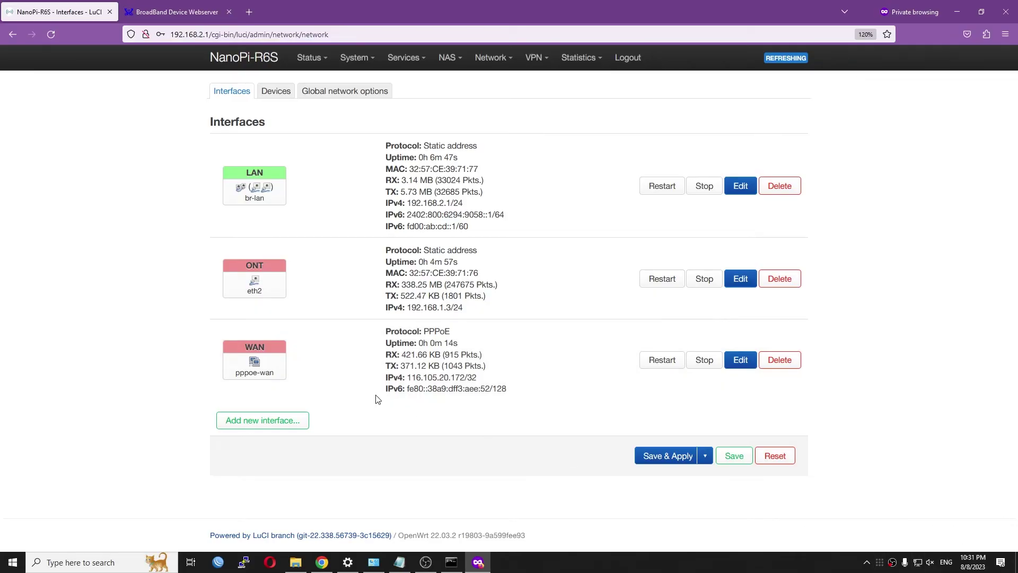
key(ctrl+t)
Load speedtest.net and test against Viettel Da Nang (2068.08 down, 422.23 up)
text(speedtest.net)
key(Return)
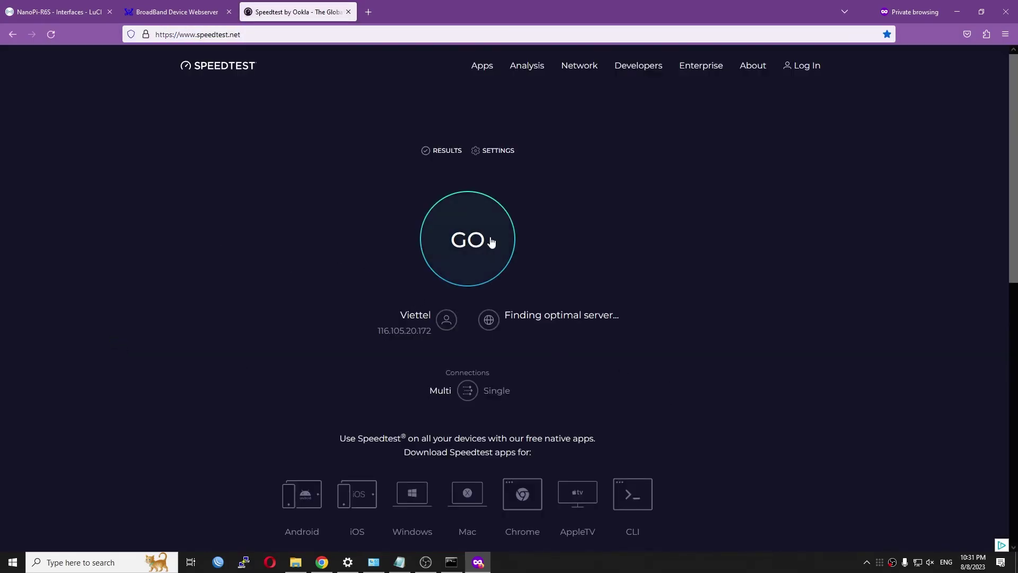
click(454, 244)
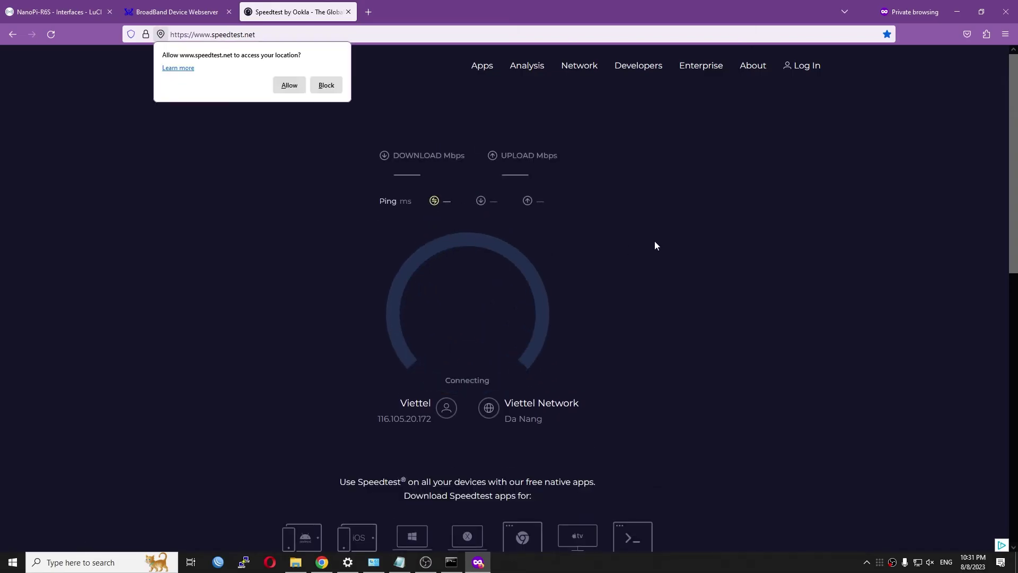
click(729, 331)
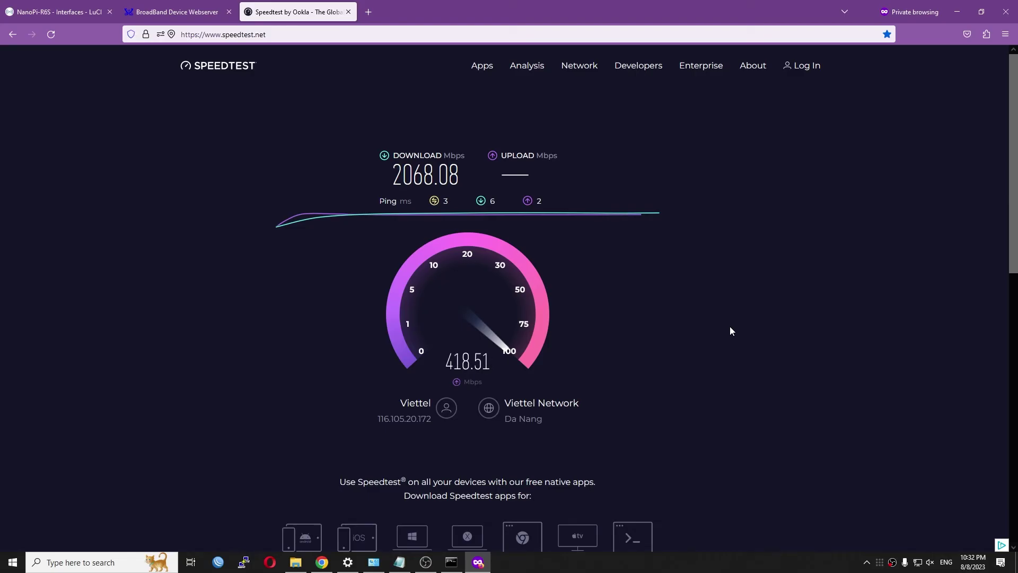
Dismiss the app popup and switch the test server to FPT Telecom Da Nang
click(730, 326)
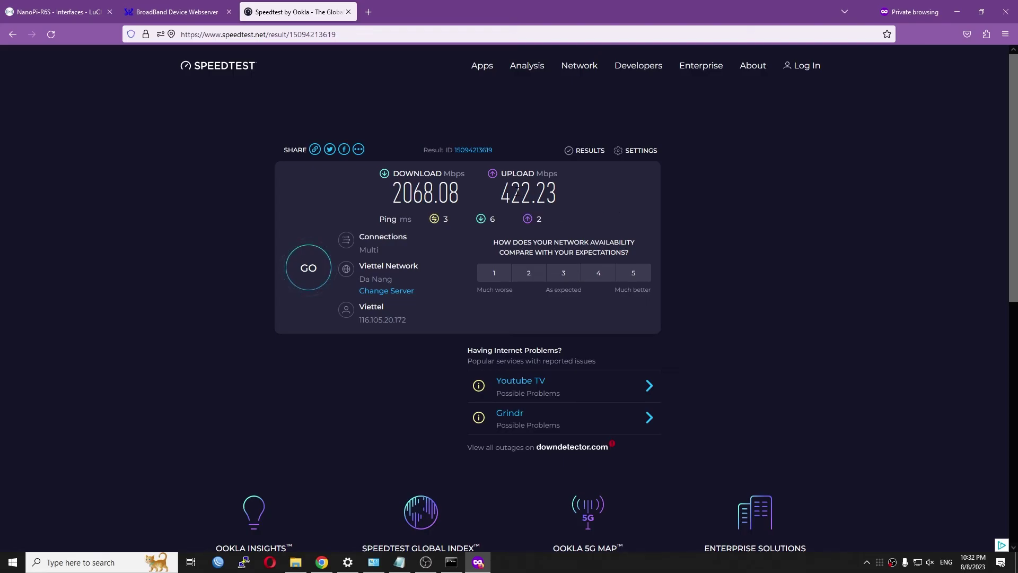
mouse_move(529, 192)
click(387, 291)
click(298, 314)
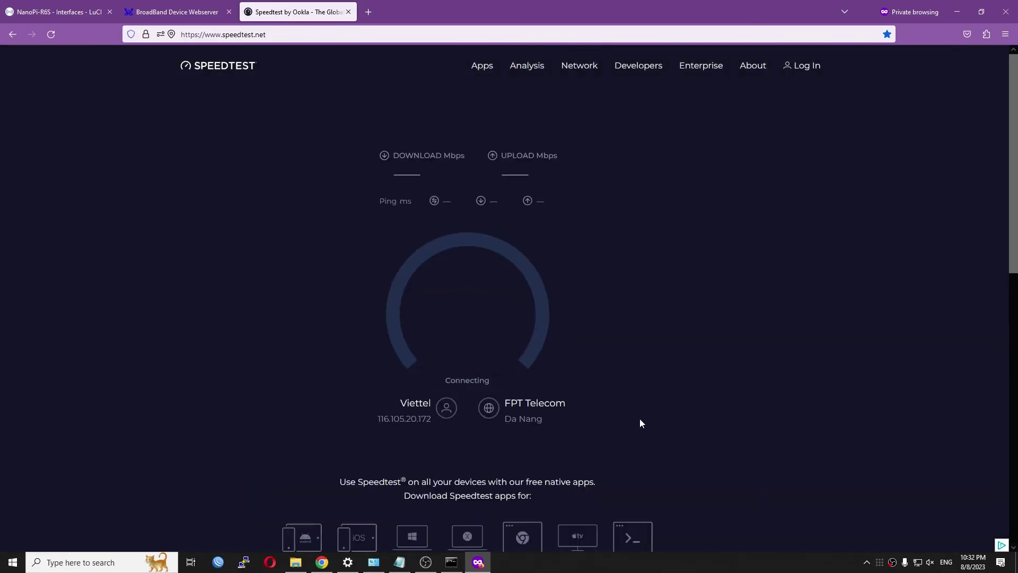
Run the FPT Telecom Da Nang test: 1054.59 Mbps down, 153.30 up, 14 ms ping
click(313, 85)
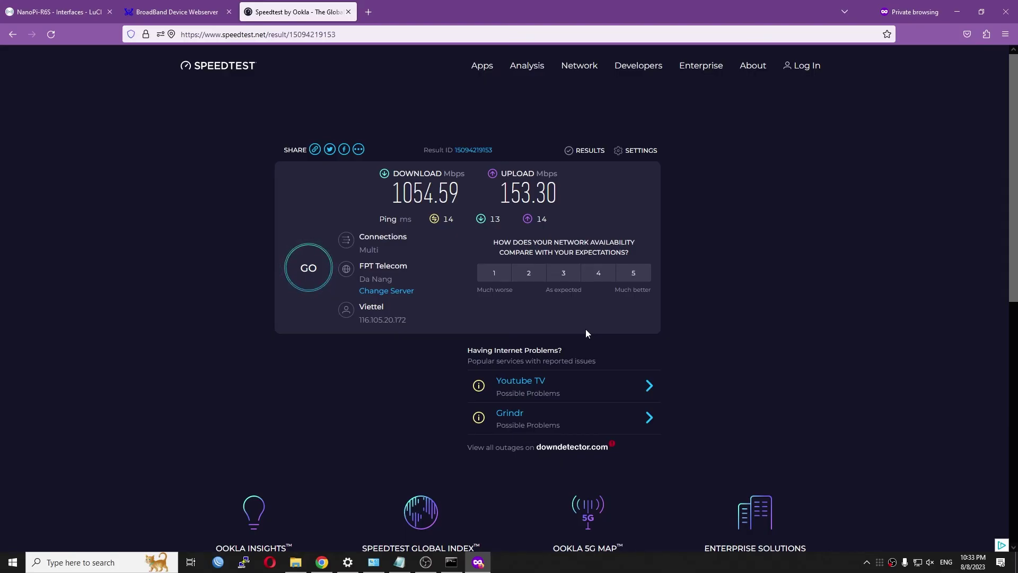
Test against the Viettel Network Ha Tinh server (1008.86 down, 99.62 up)
click(395, 292)
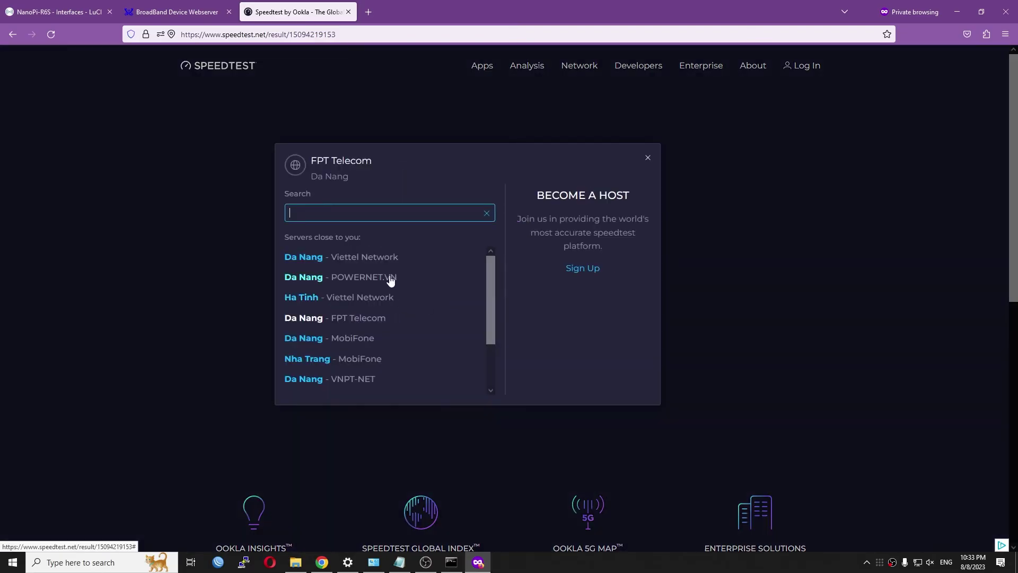
click(314, 303)
click(479, 257)
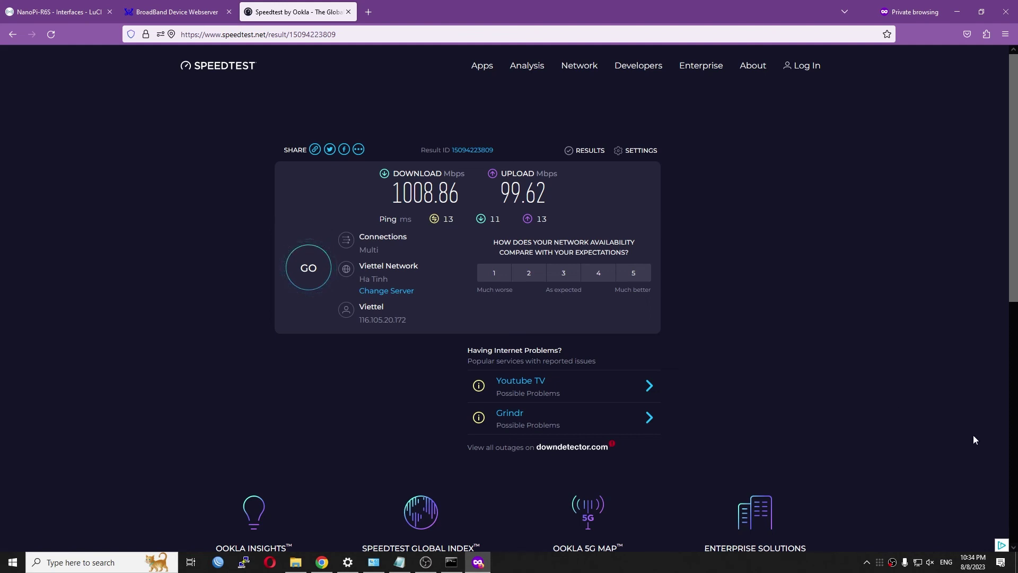
Check the taskbar date and time, then return to the router's LuCI Interfaces tab
click(973, 561)
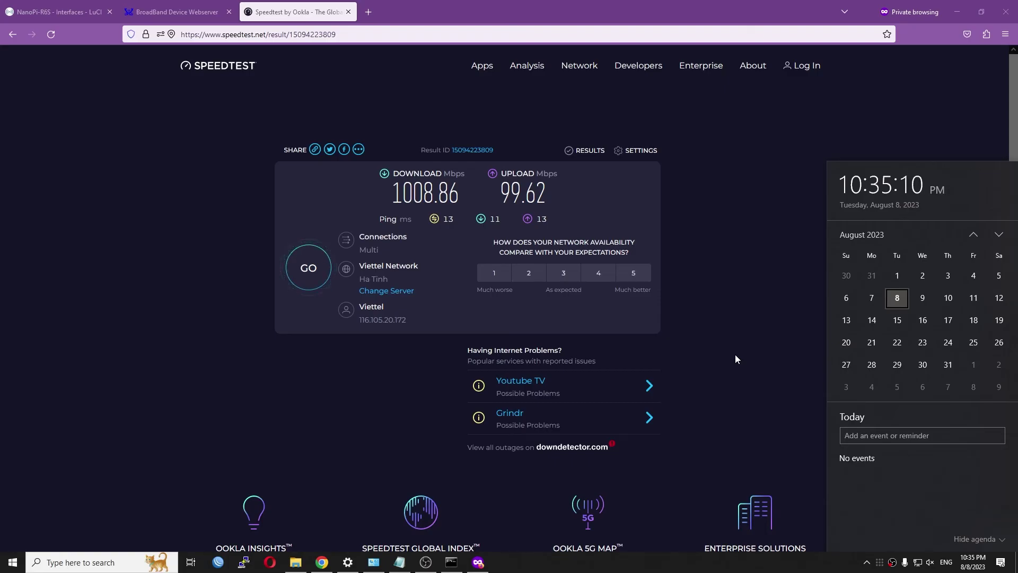
click(735, 359)
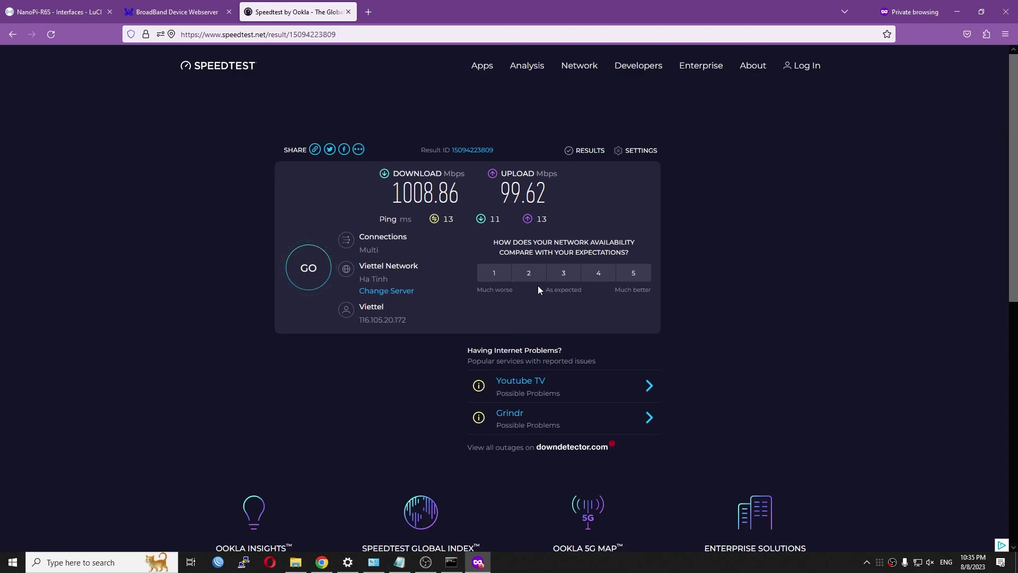
click(58, 12)
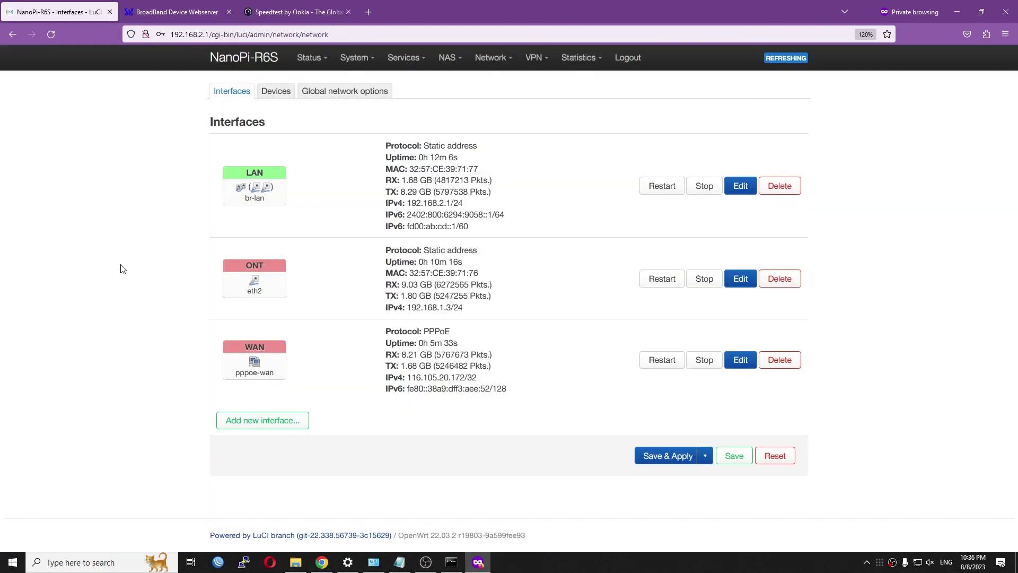
Choose Manual PVID VLAN mode on the stick and check the router's WAN device is eth2.35
click(171, 11)
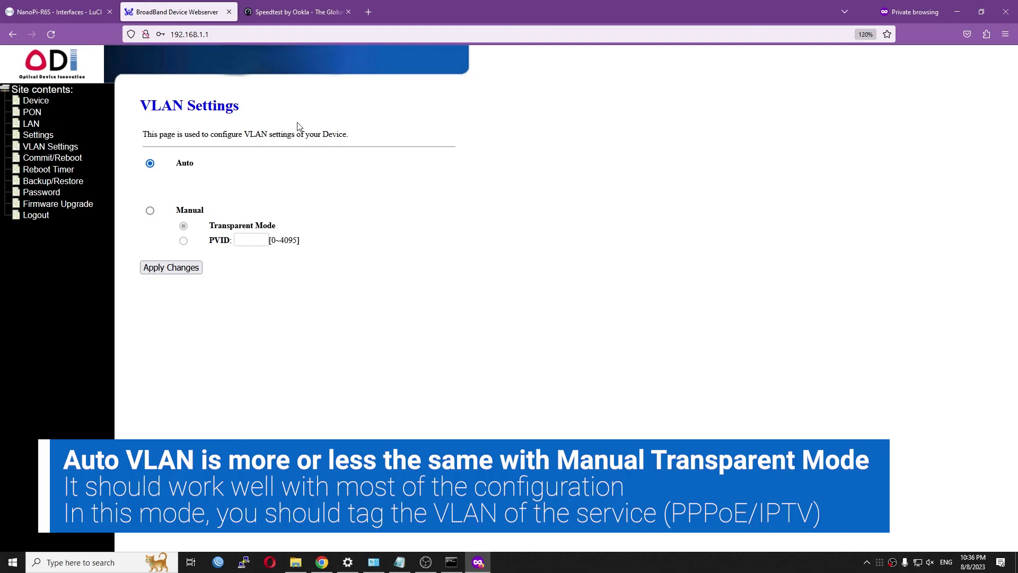
click(150, 210)
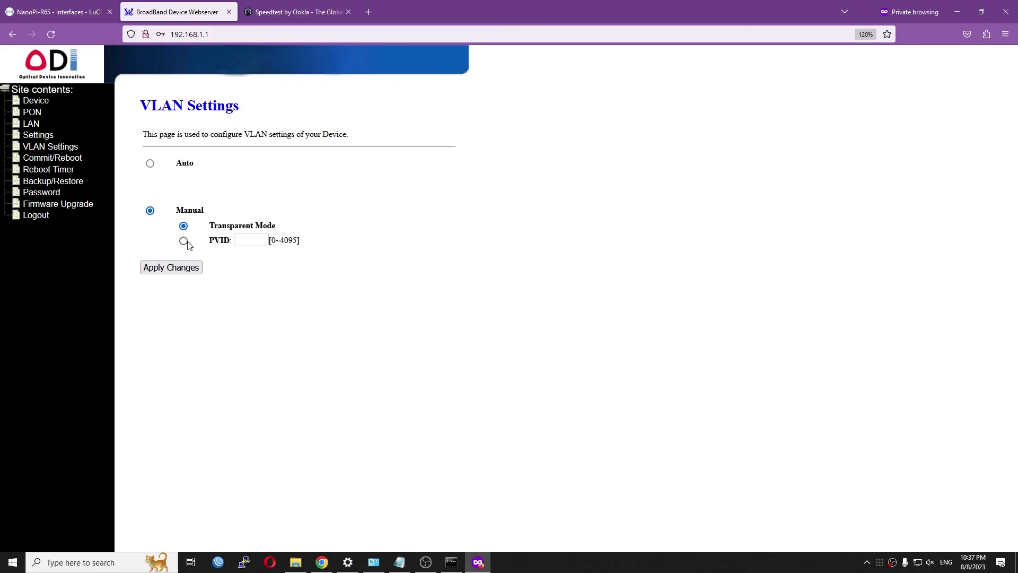
click(183, 241)
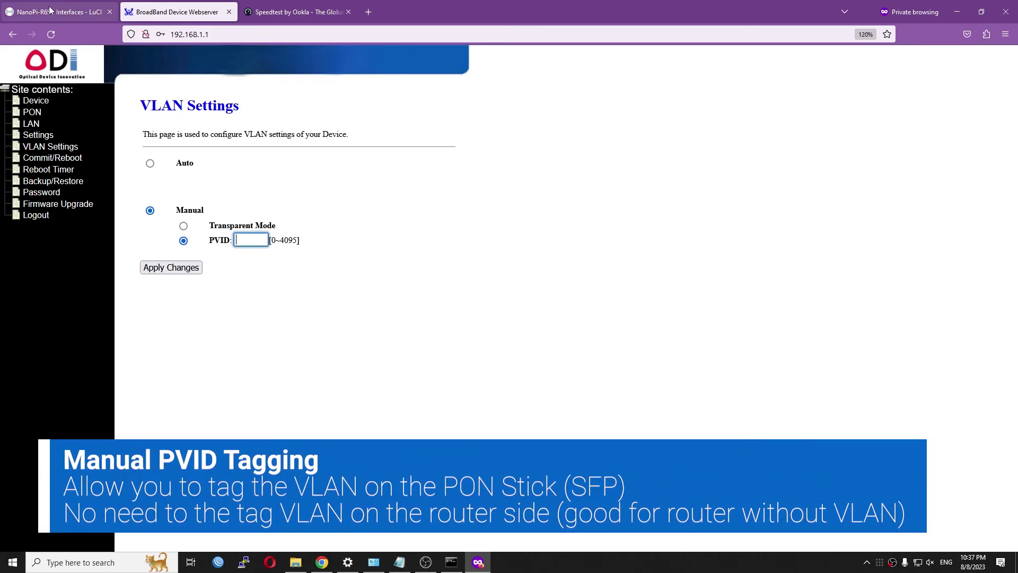
click(50, 10)
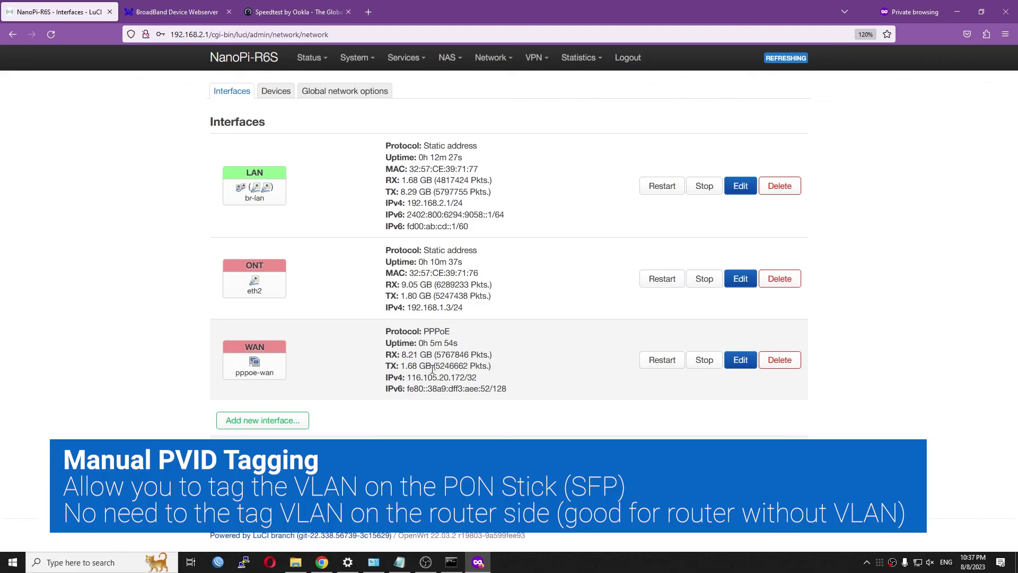
click(742, 361)
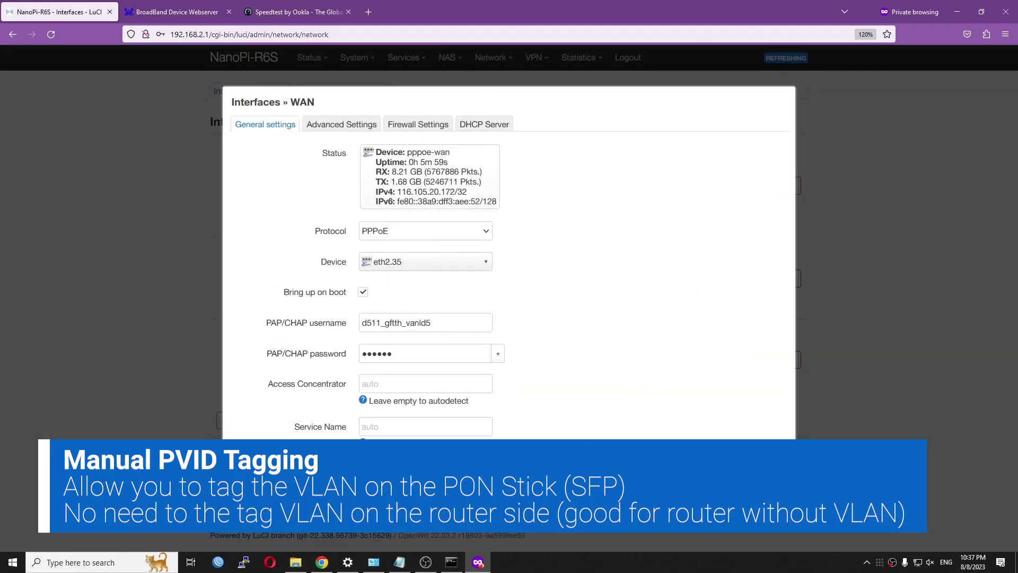
key(Escape)
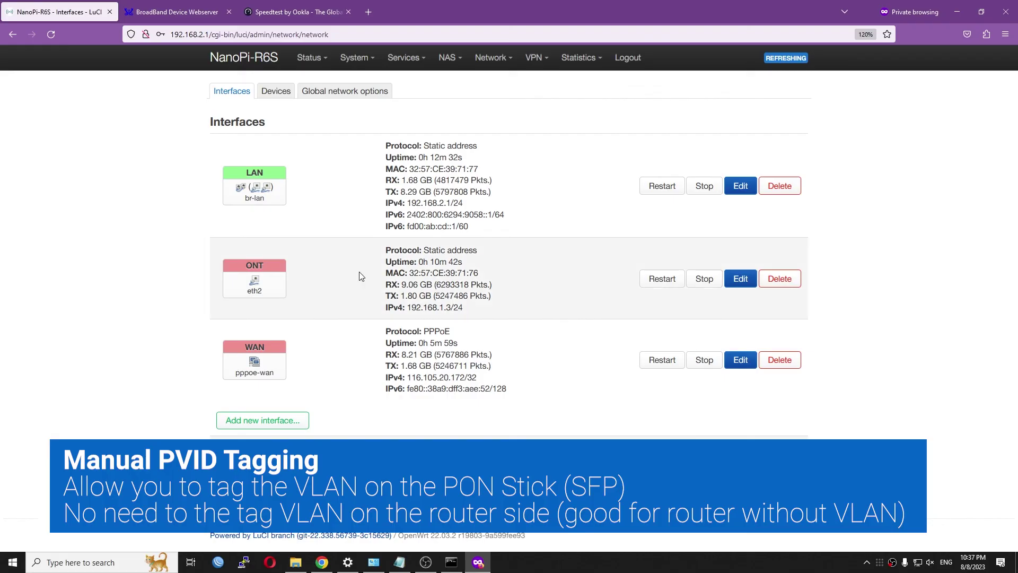
Return to the stick's VLAN Settings and reselect Auto VLAN mode
click(156, 7)
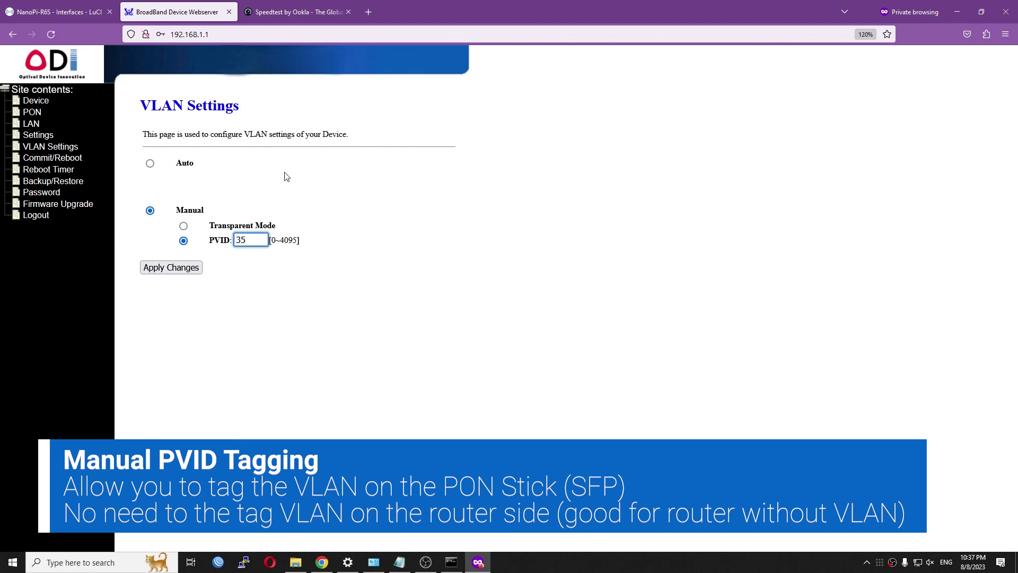
click(57, 11)
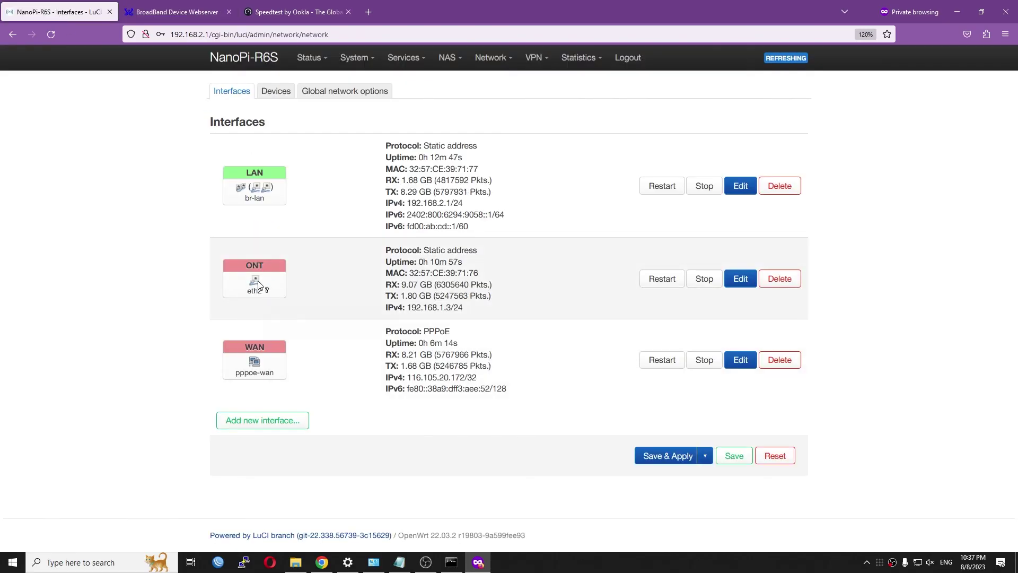
click(175, 12)
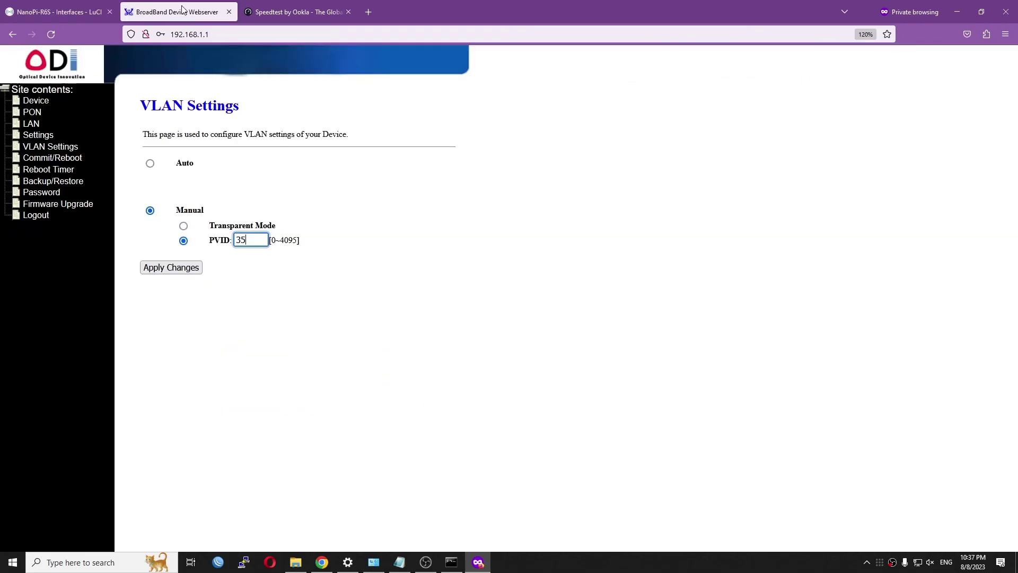
click(151, 164)
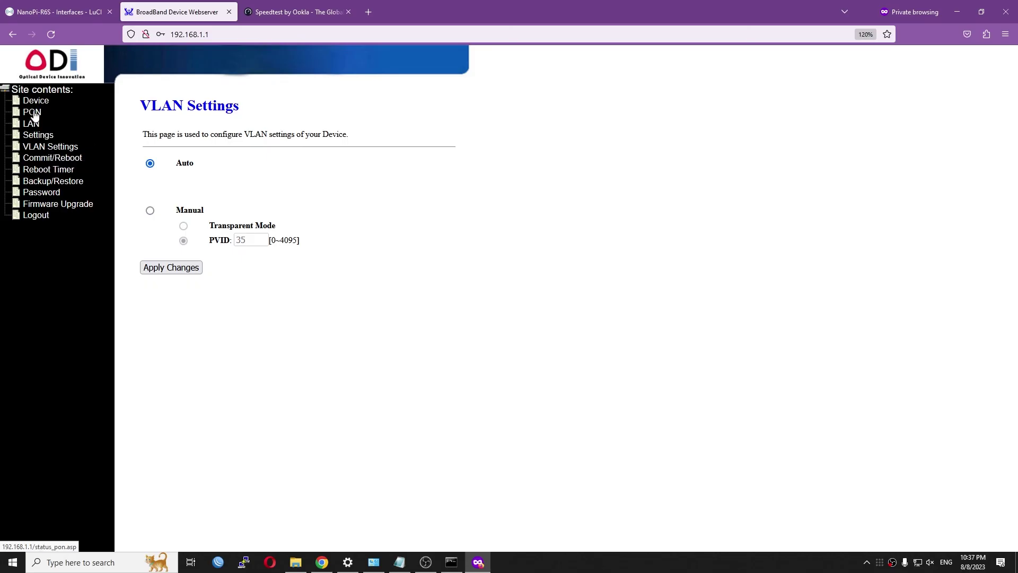
click(38, 139)
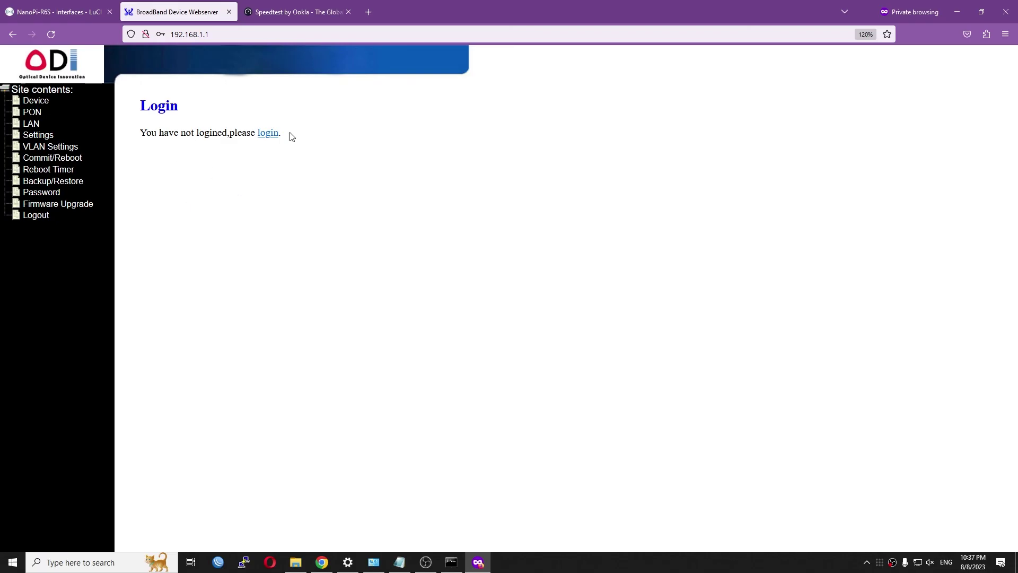
click(265, 136)
click(484, 137)
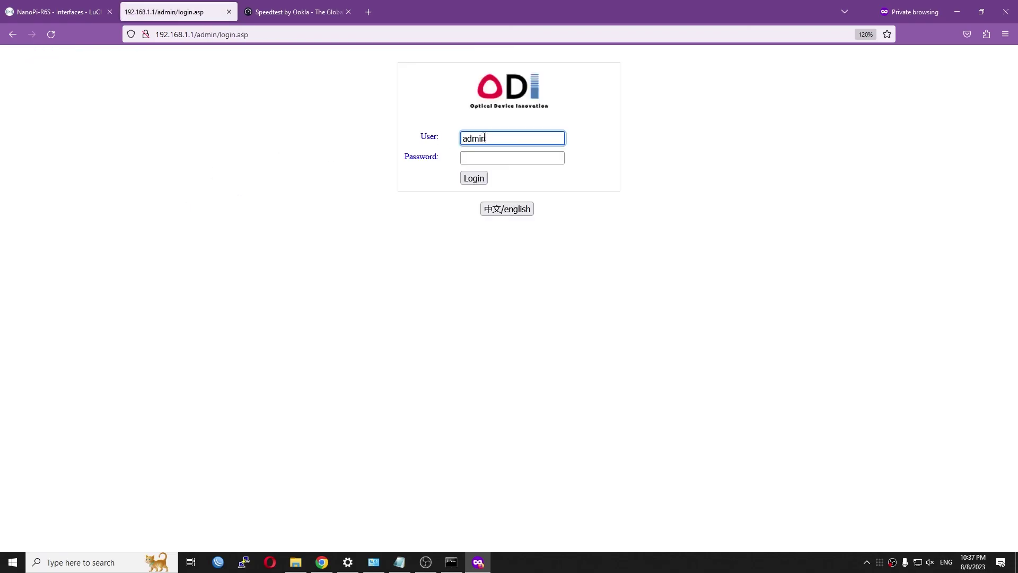
key(Tab)
key(Return)
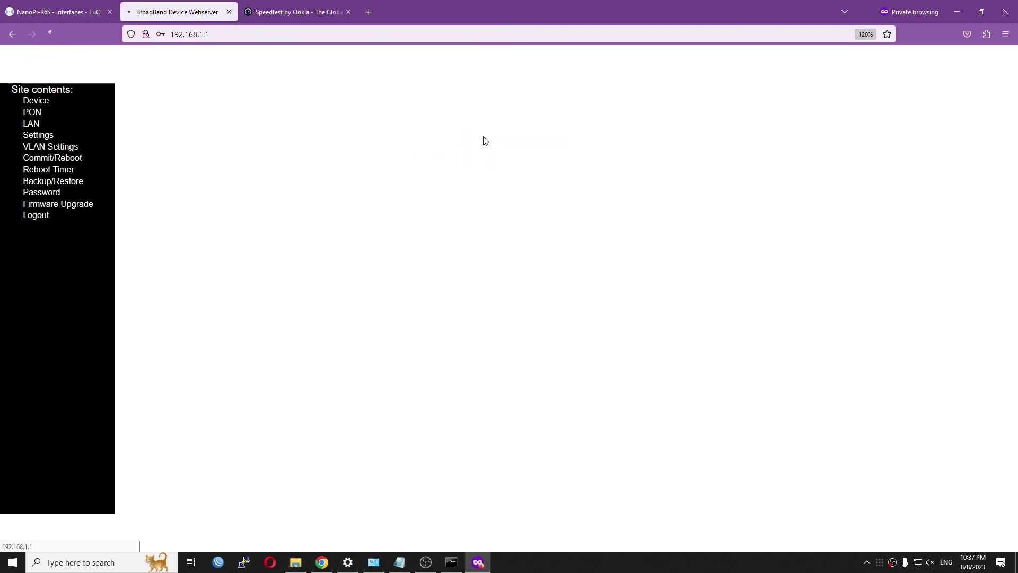
click(39, 135)
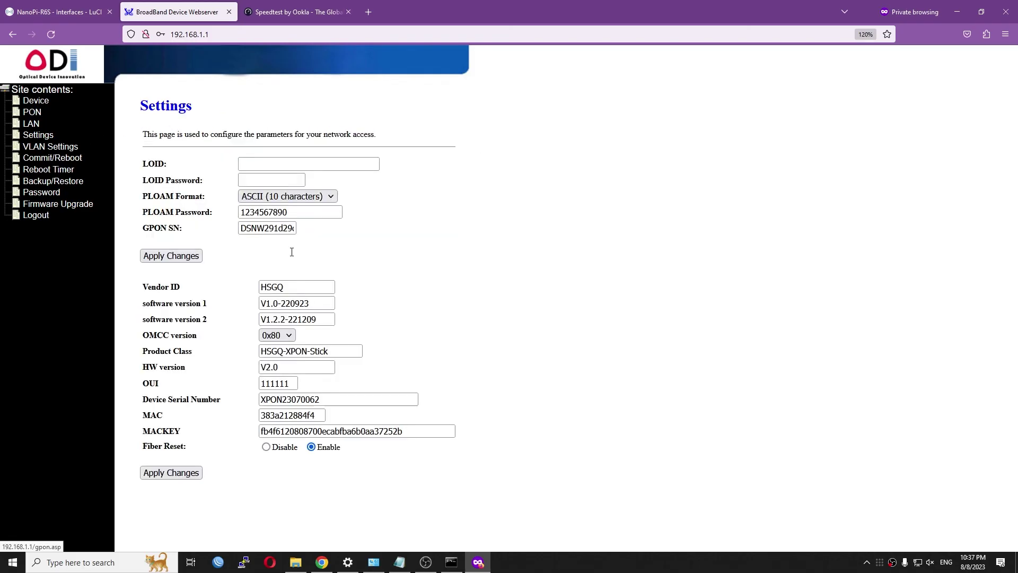